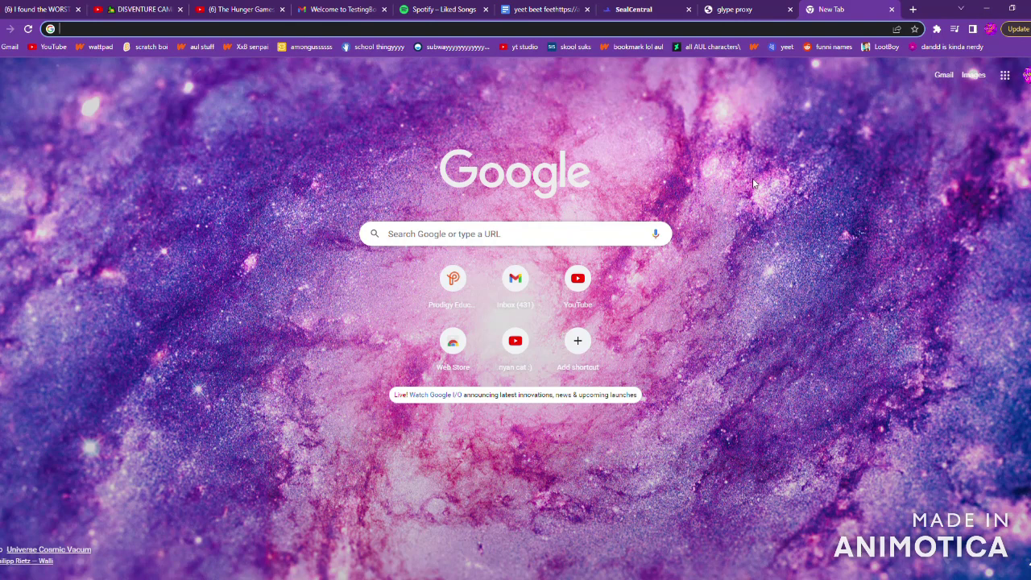
Step: Close the 'Welcome to TestingBo...' Gmail tab so the new-tab page shows
click(384, 9)
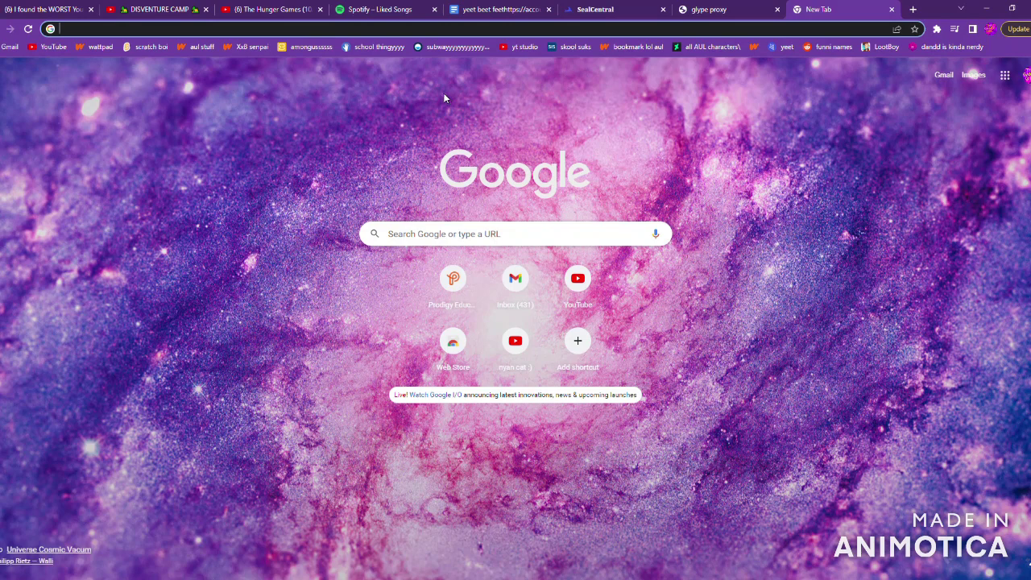
Step: Switch to the notes document tab and move it further right in the tab strip
click(500, 9)
drag(499, 9, 725, 9)
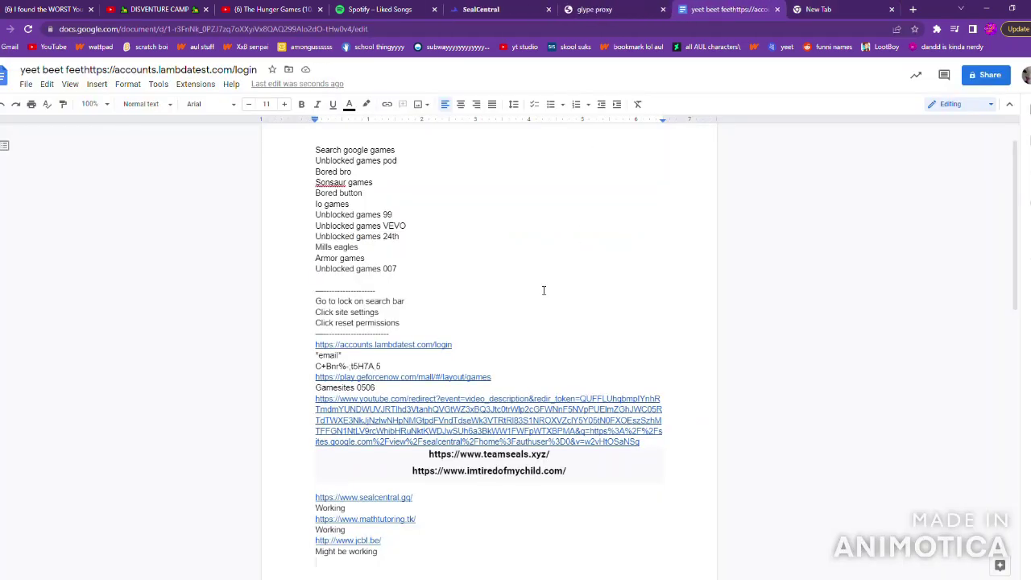
scroll(544, 290, up, 1)
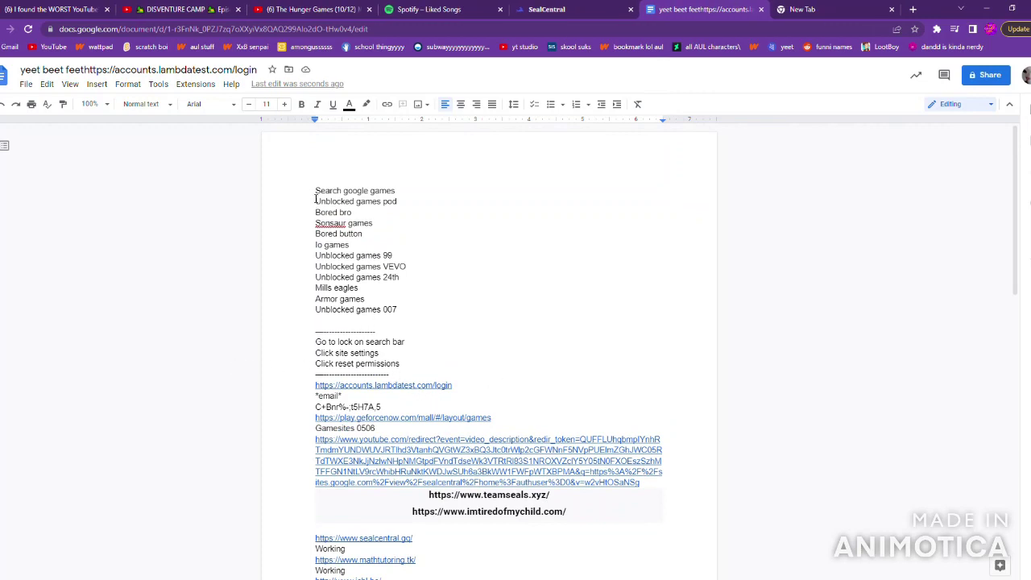
Step: Follow the accounts.lambdatest.com/login link in the notes into a new tab
drag(316, 191, 410, 312)
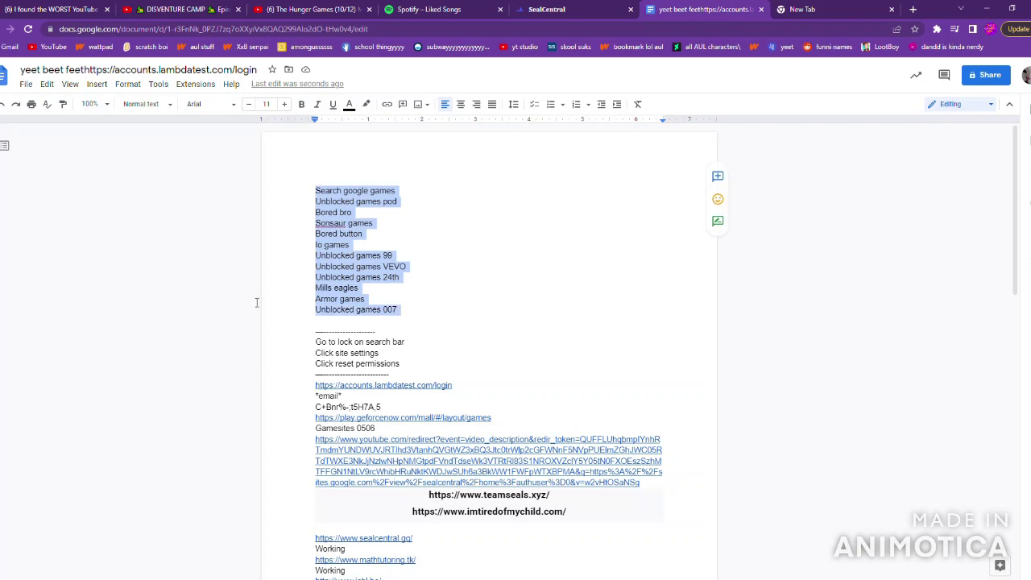
click(285, 290)
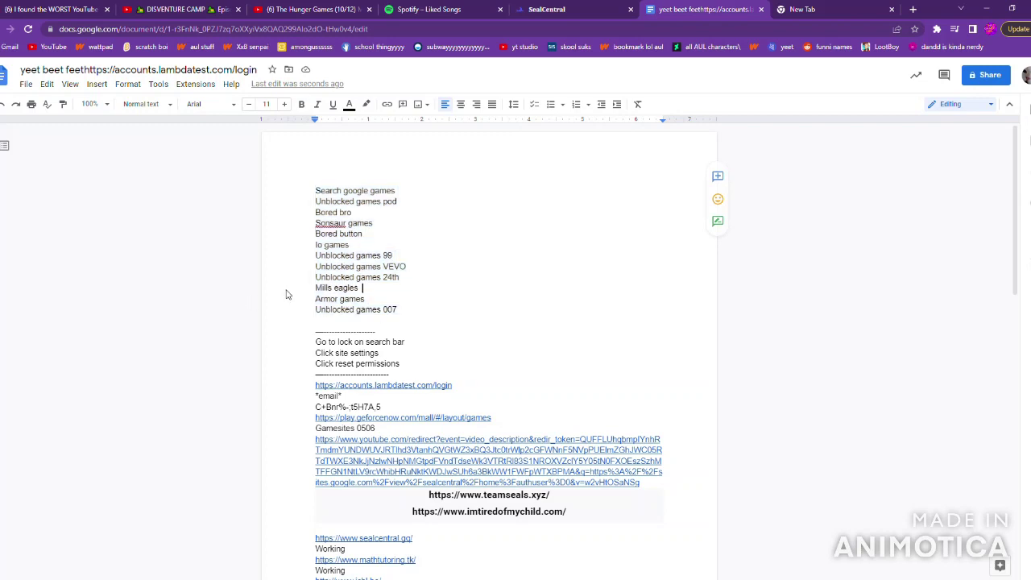
click(404, 385)
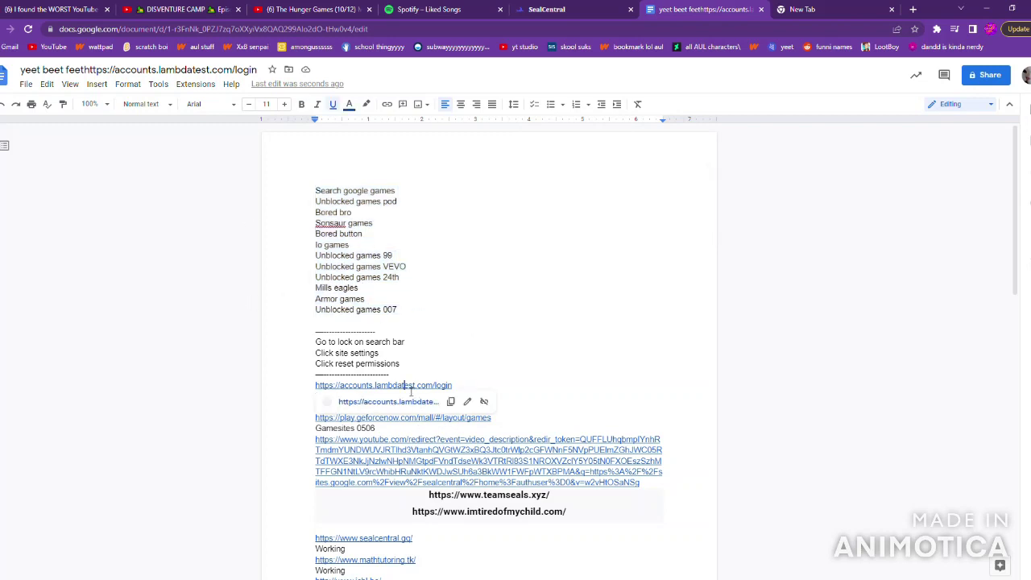
click(394, 401)
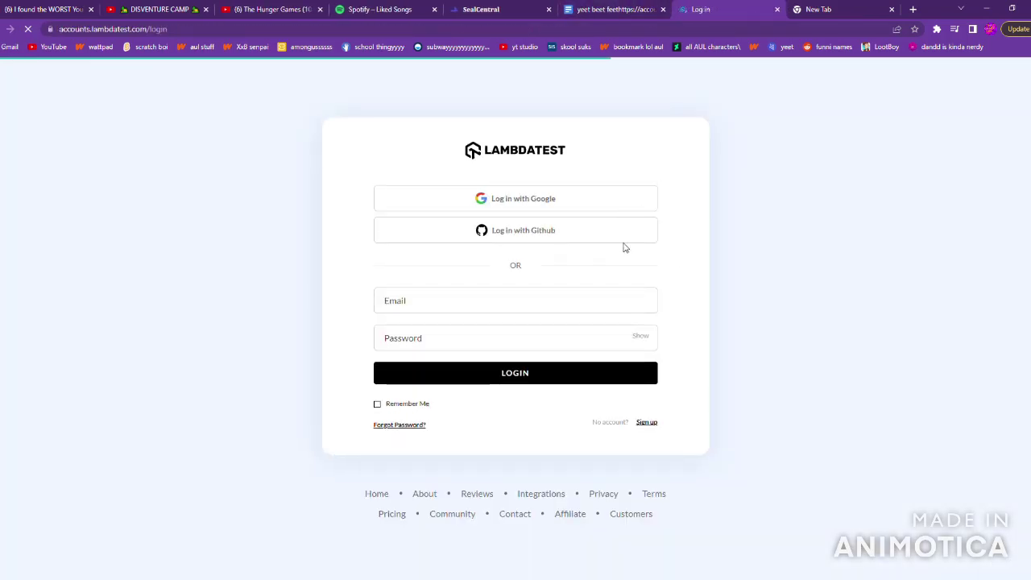
Step: Sign in with Google and start a Real Time Testing session with Chrome on Windows 10
click(537, 200)
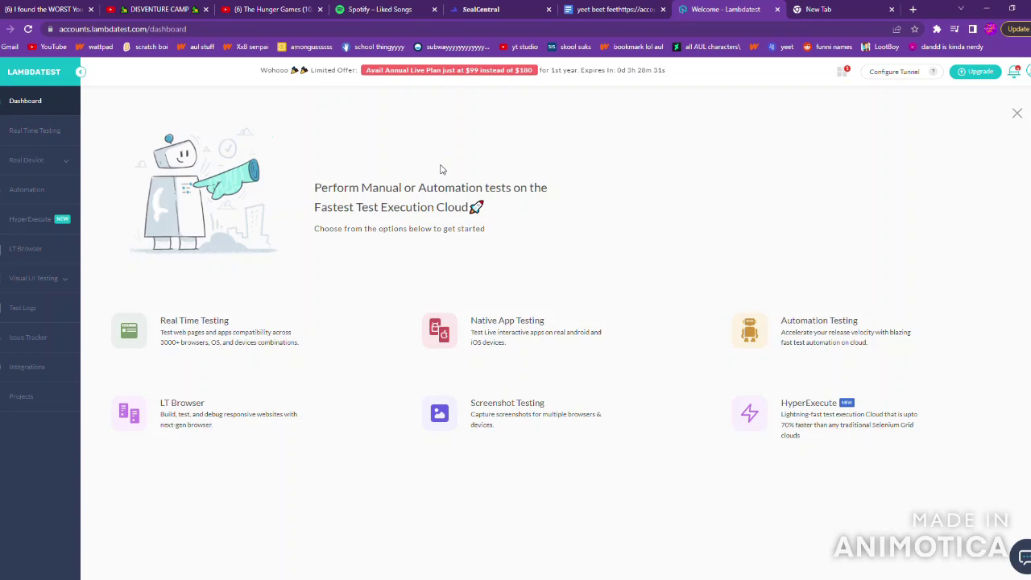
click(29, 139)
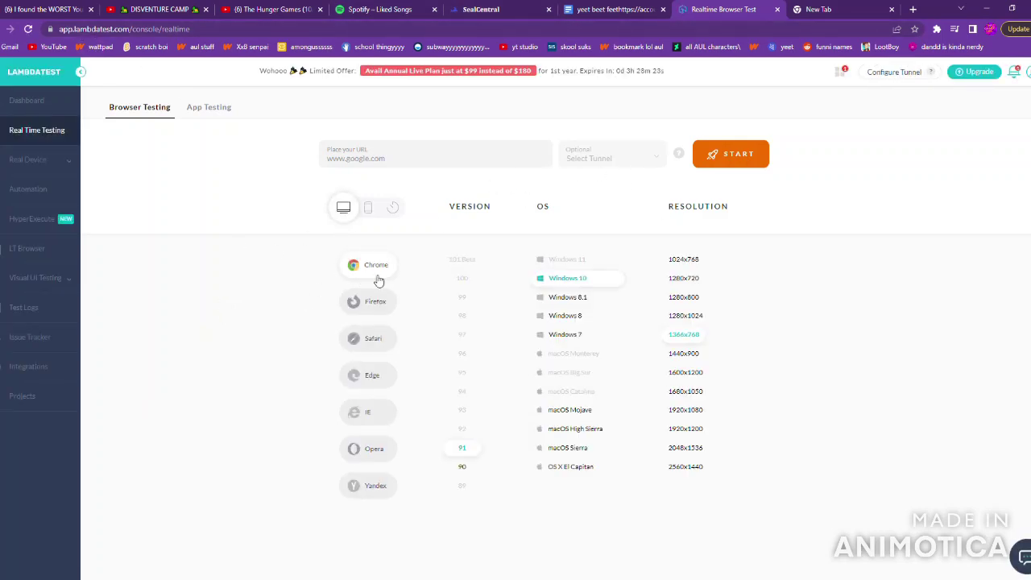
click(359, 312)
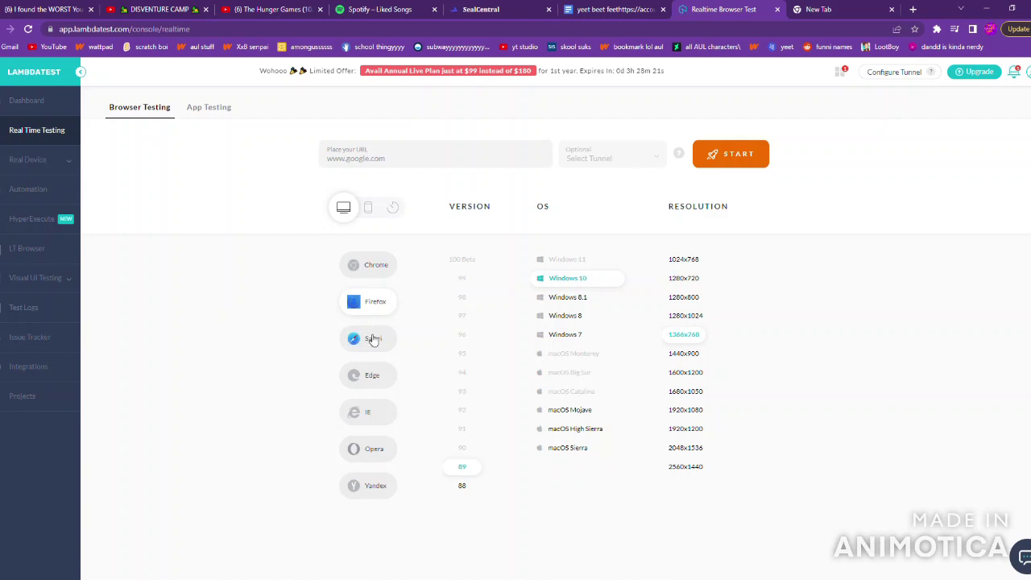
click(358, 337)
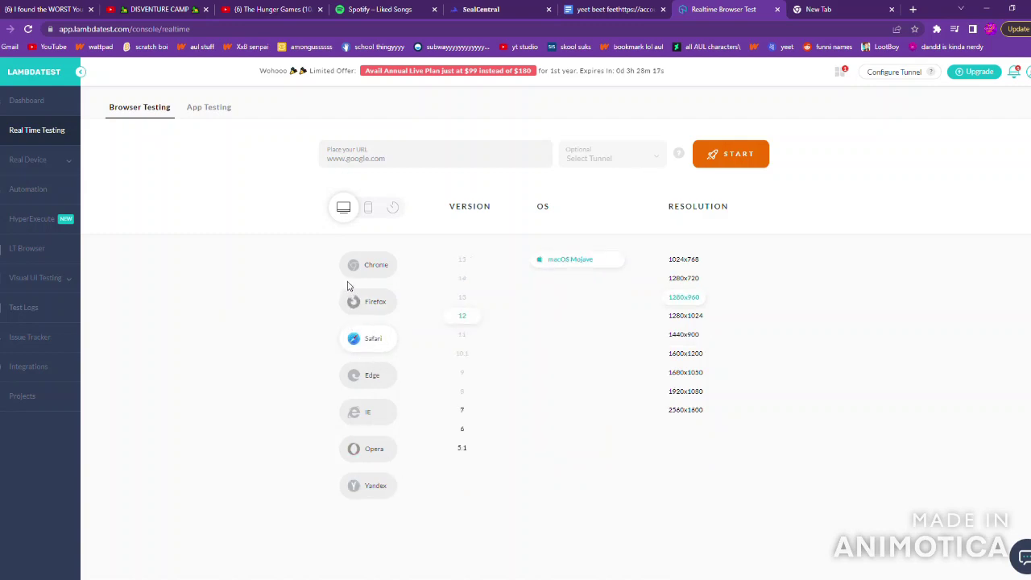
click(379, 266)
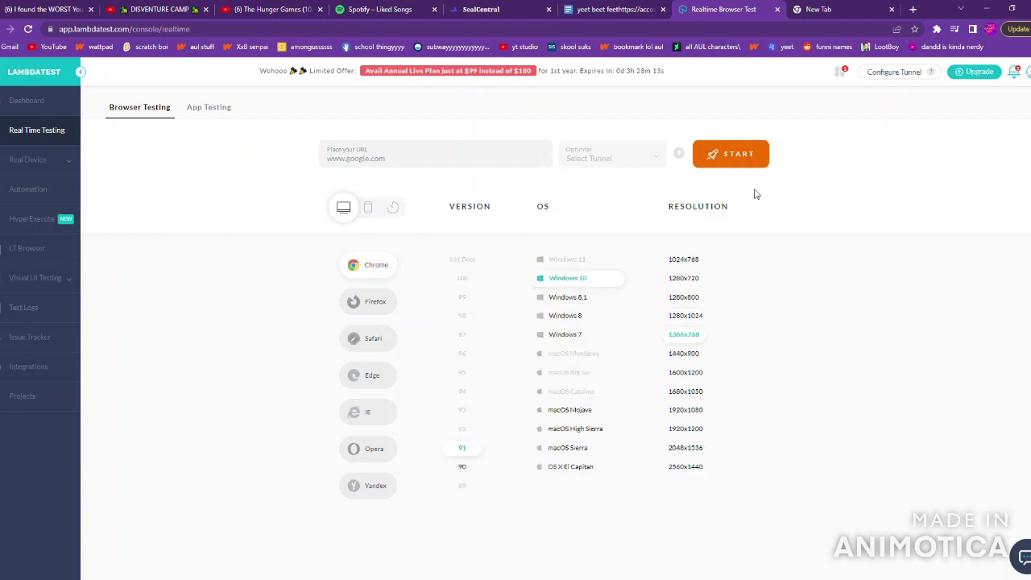
click(733, 161)
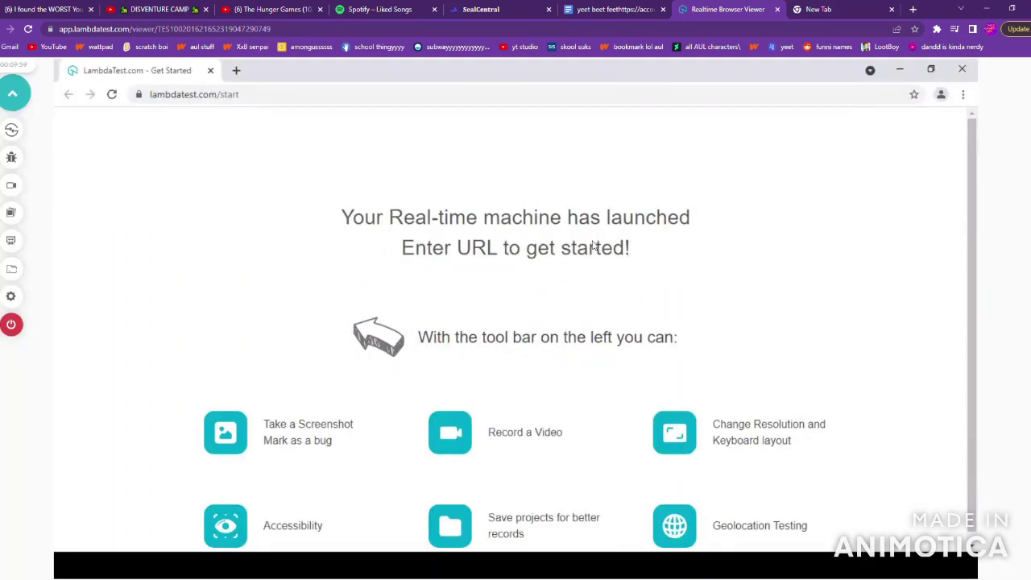
Step: Load youtube.com in a new tab of the remote Chrome browser, then close that tab
click(236, 70)
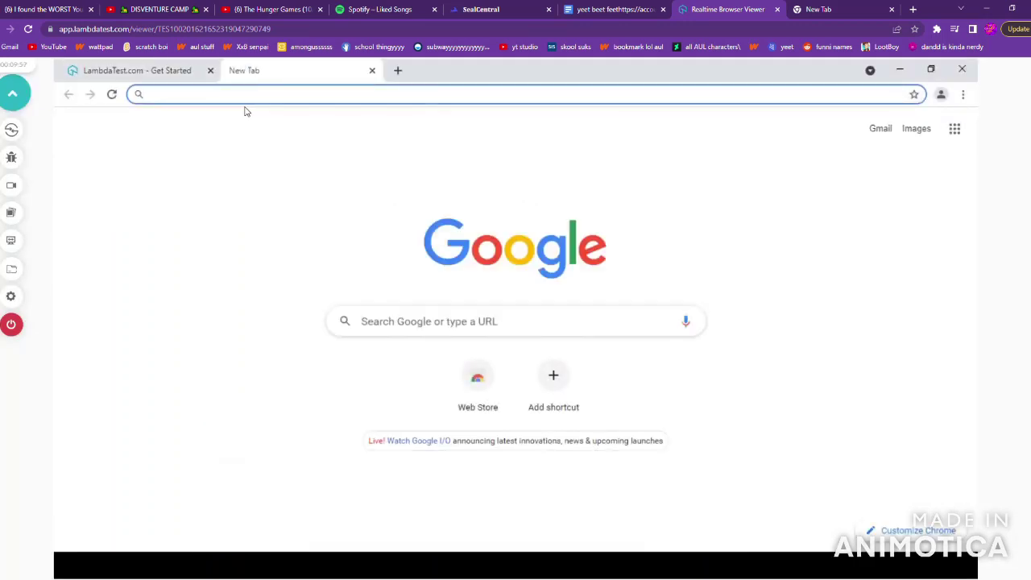
text(youtb)
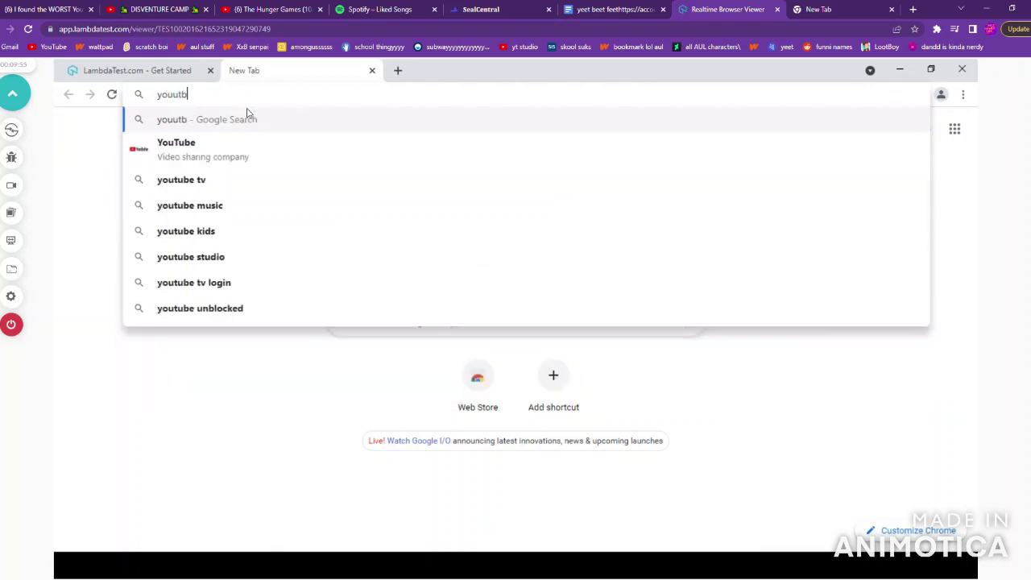
text(e)
key(BackSpace)
key(BackSpace)
key(BackSpace)
key(BackSpace)
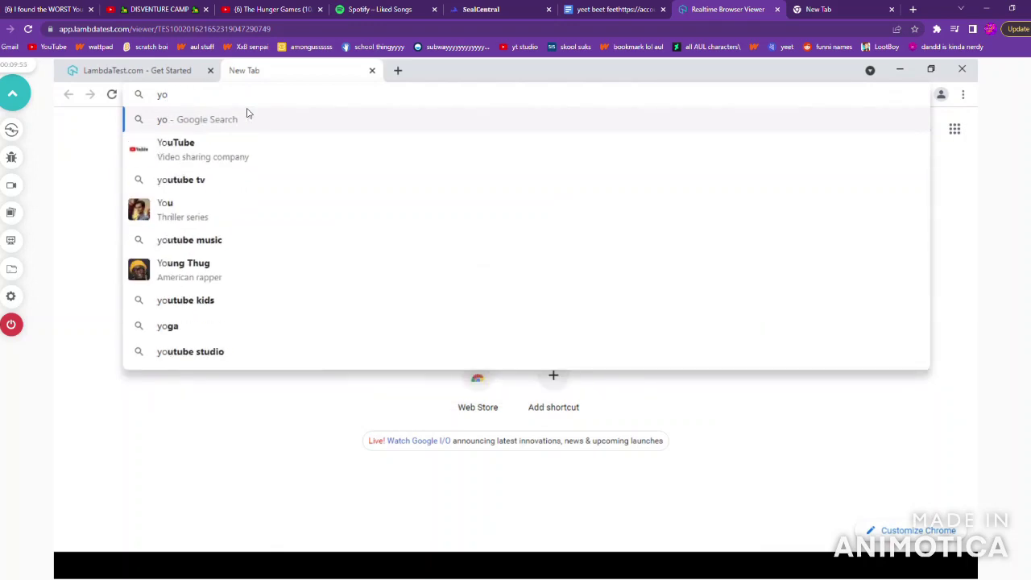
text(utube)
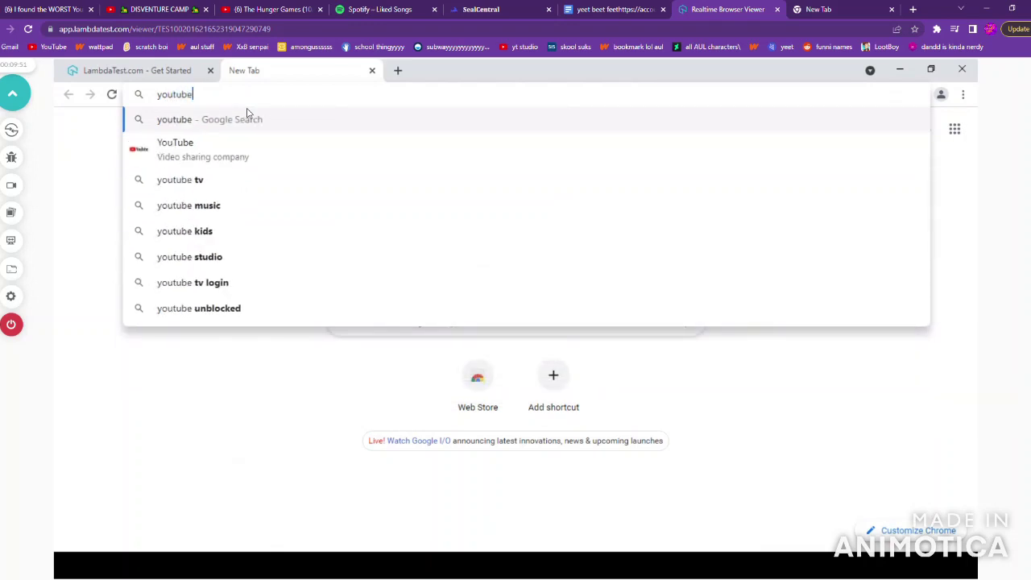
text(.com)
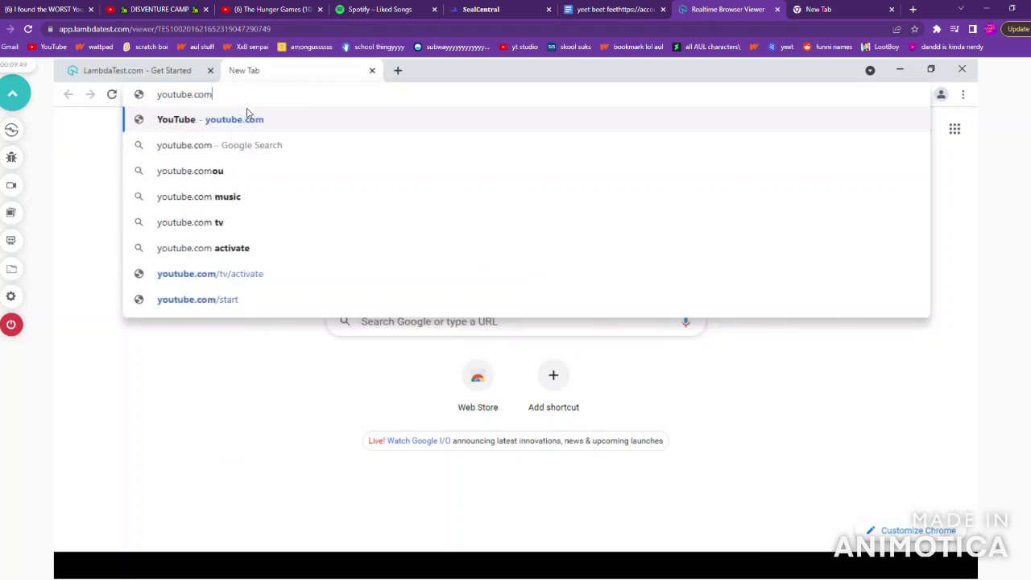
key(Return)
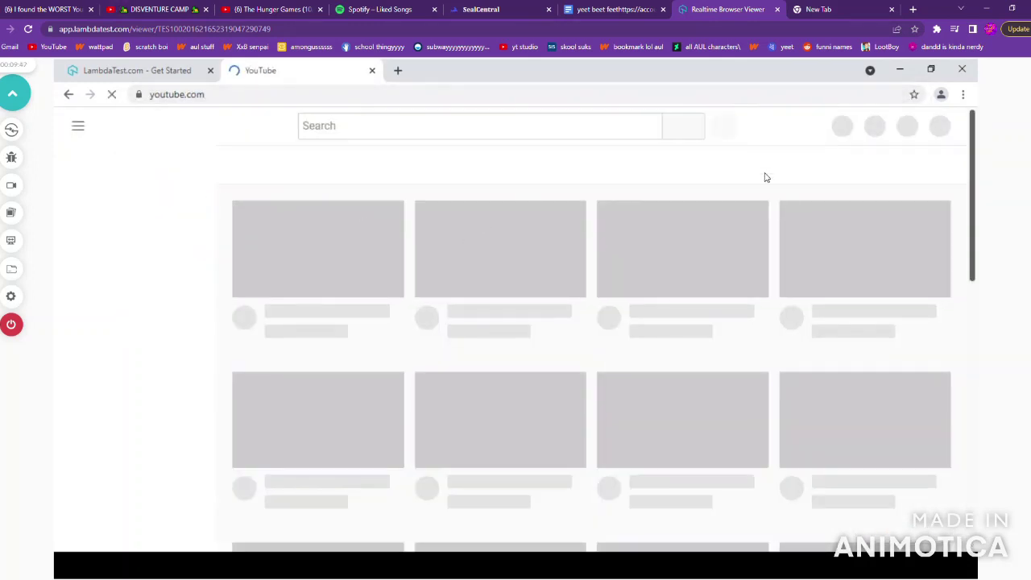
scroll(576, 421, down, 2)
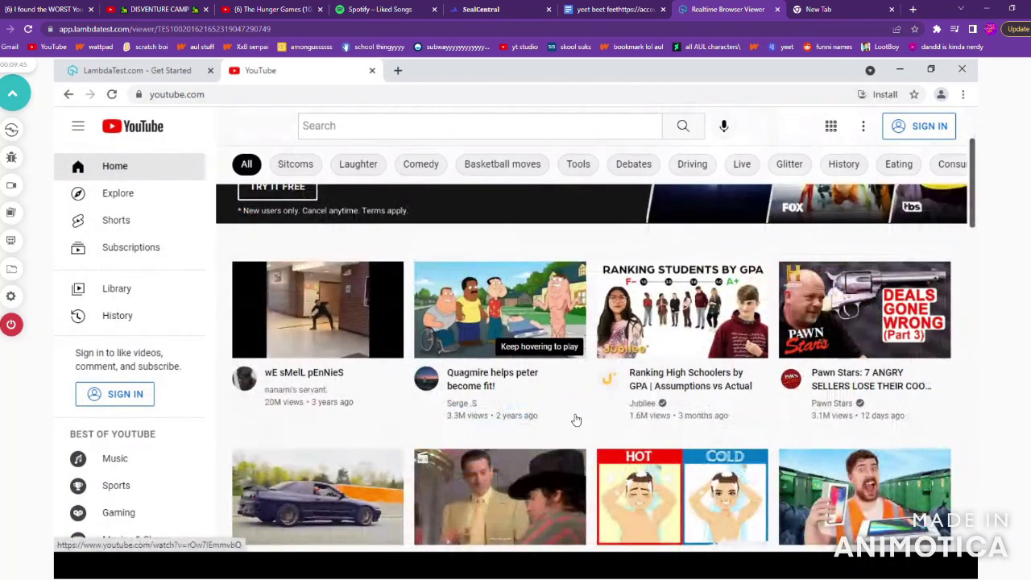
scroll(576, 420, up, 2)
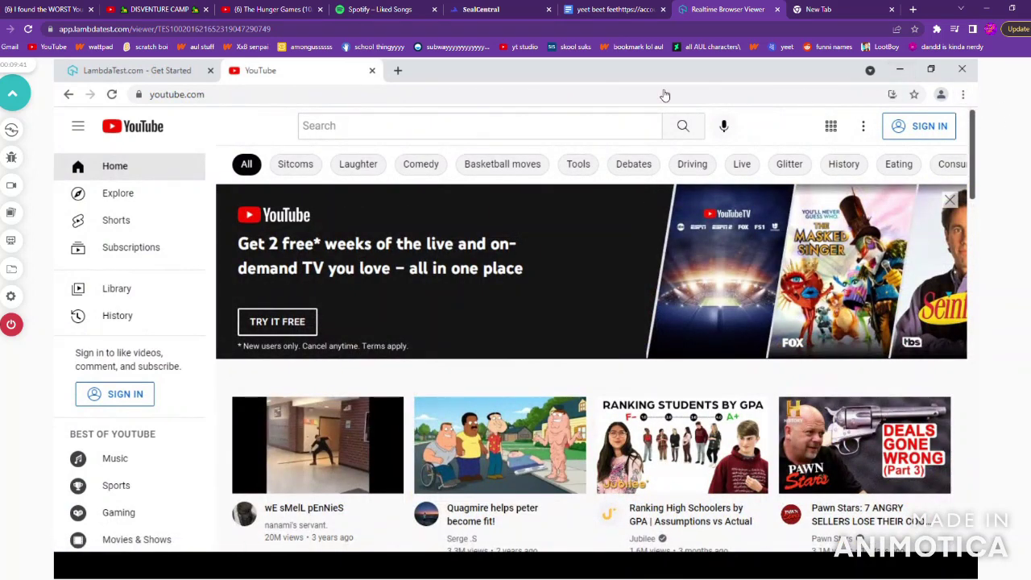
click(371, 71)
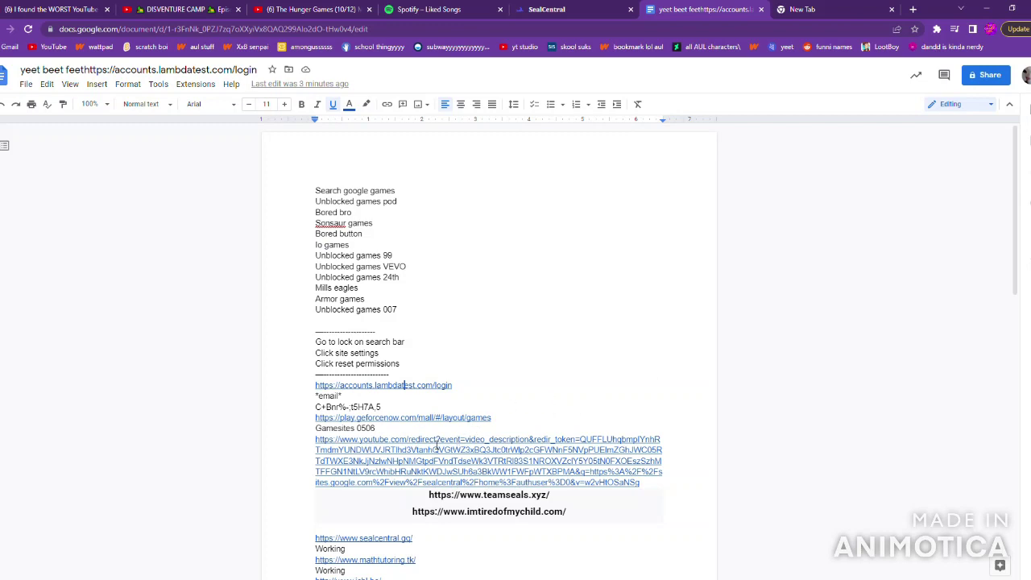
Step: Scroll down the notes and open the sealcentral.gq link in a new tab
scroll(482, 456, down, 1)
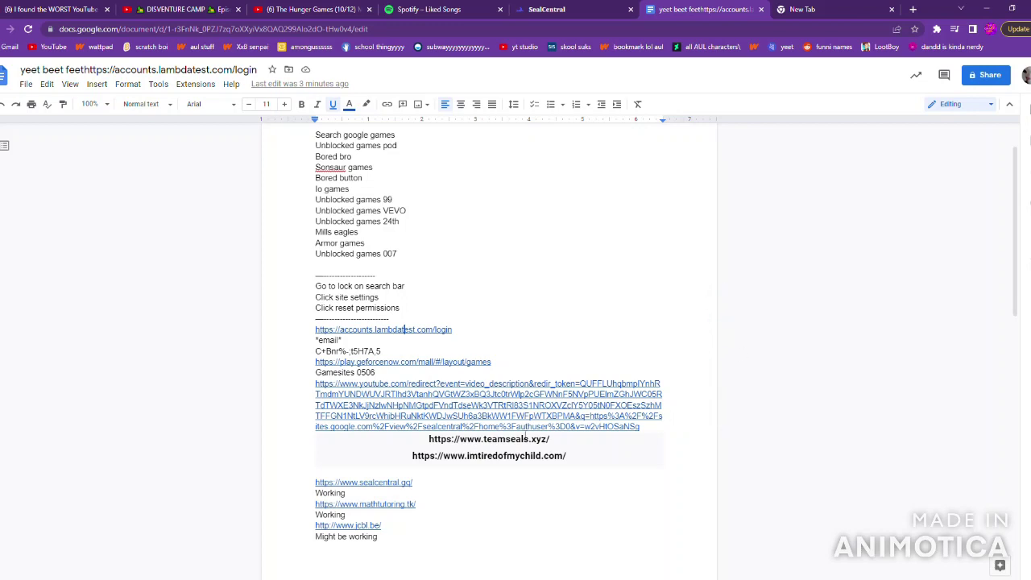
scroll(388, 484, down, 1)
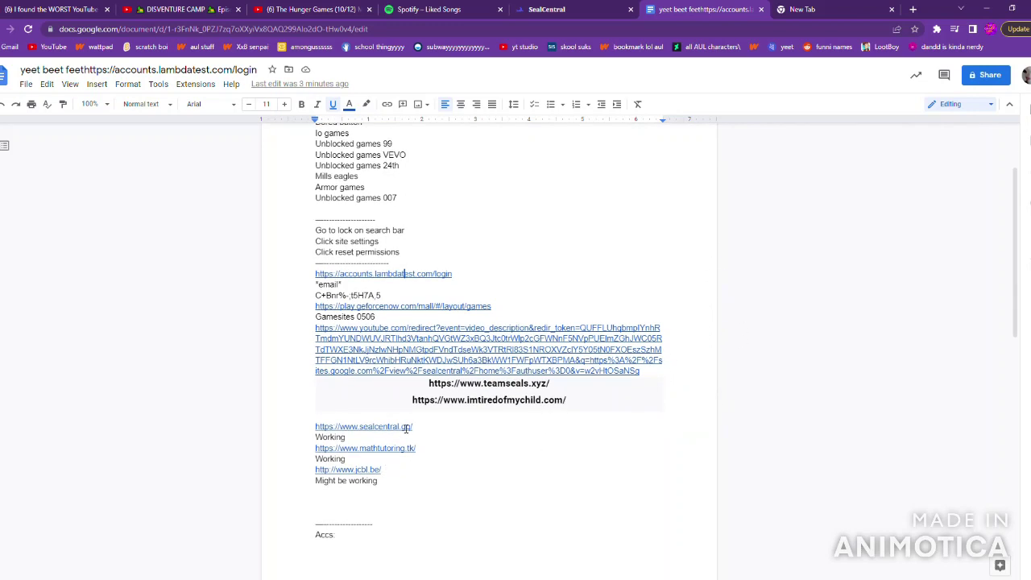
click(395, 435)
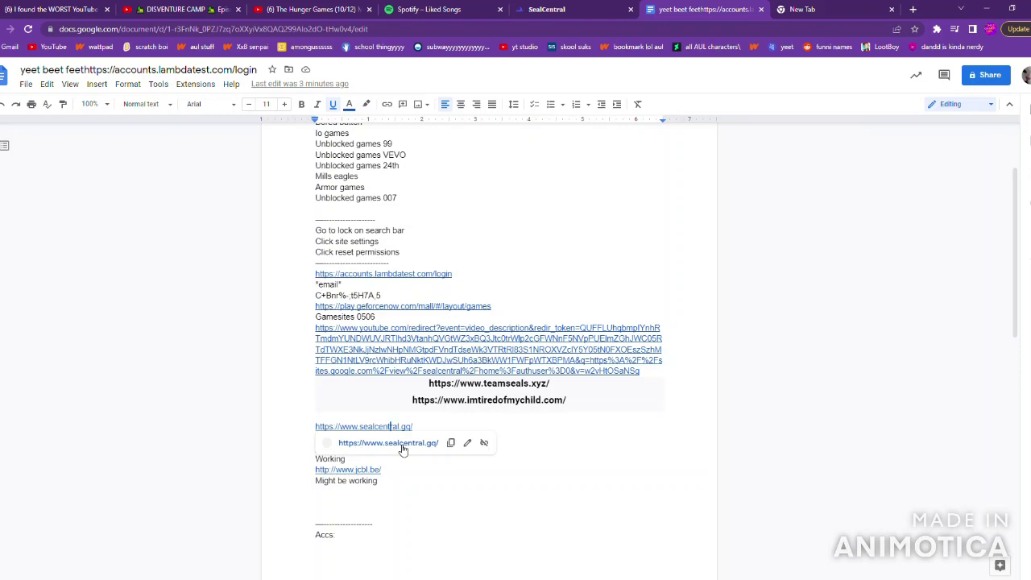
click(402, 448)
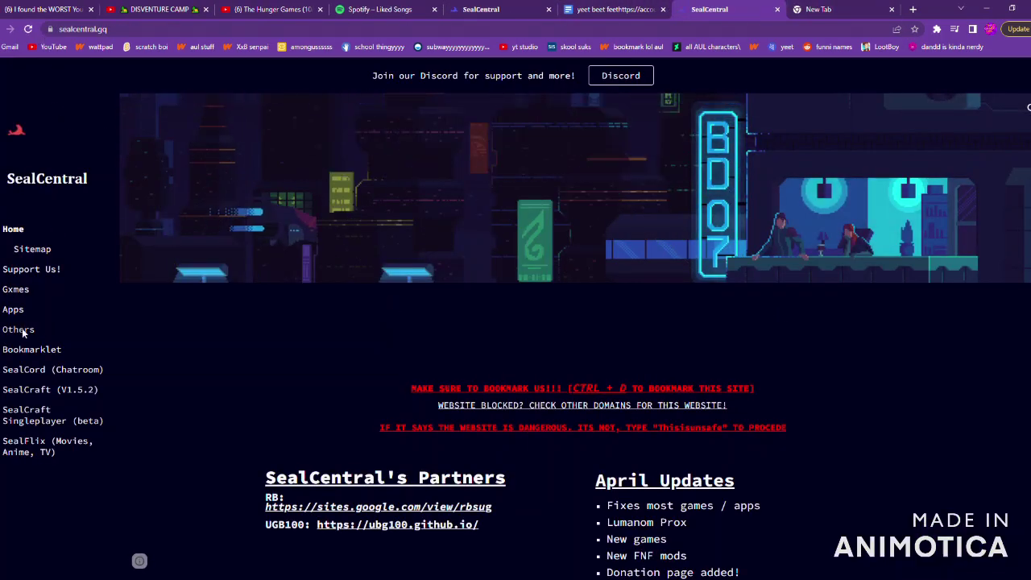
click(11, 312)
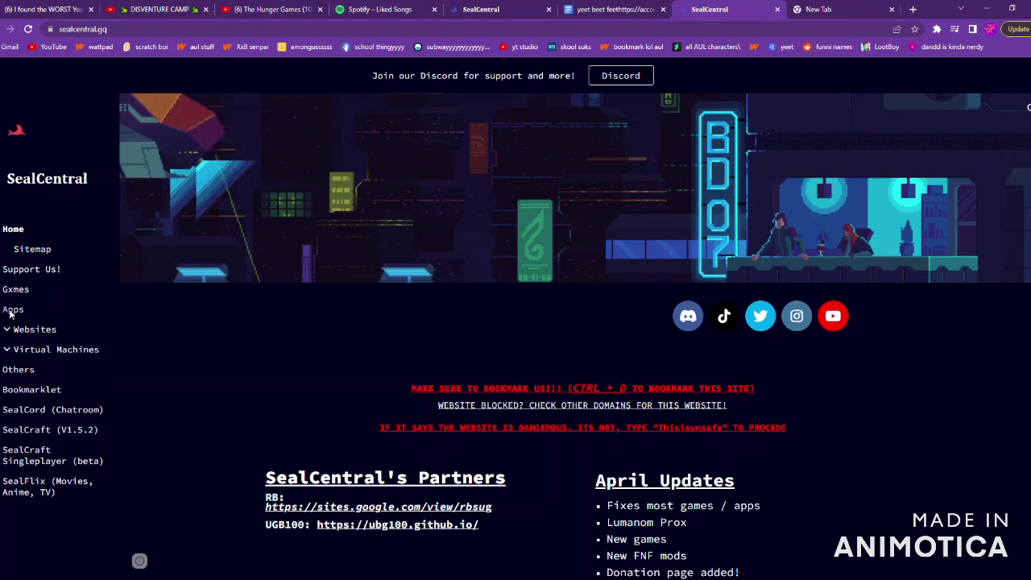
click(12, 313)
click(19, 331)
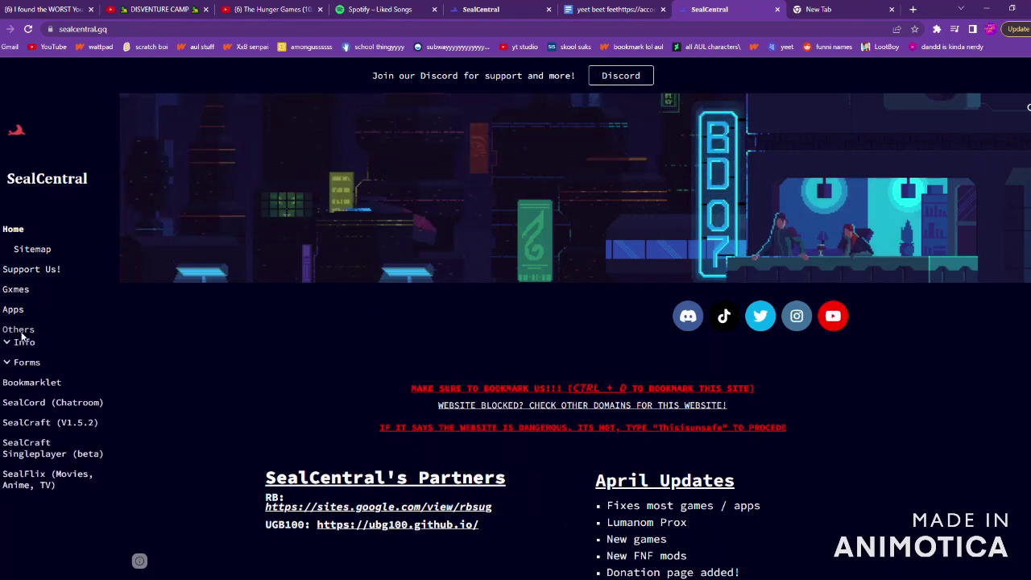
click(25, 332)
scroll(348, 342, down, 1)
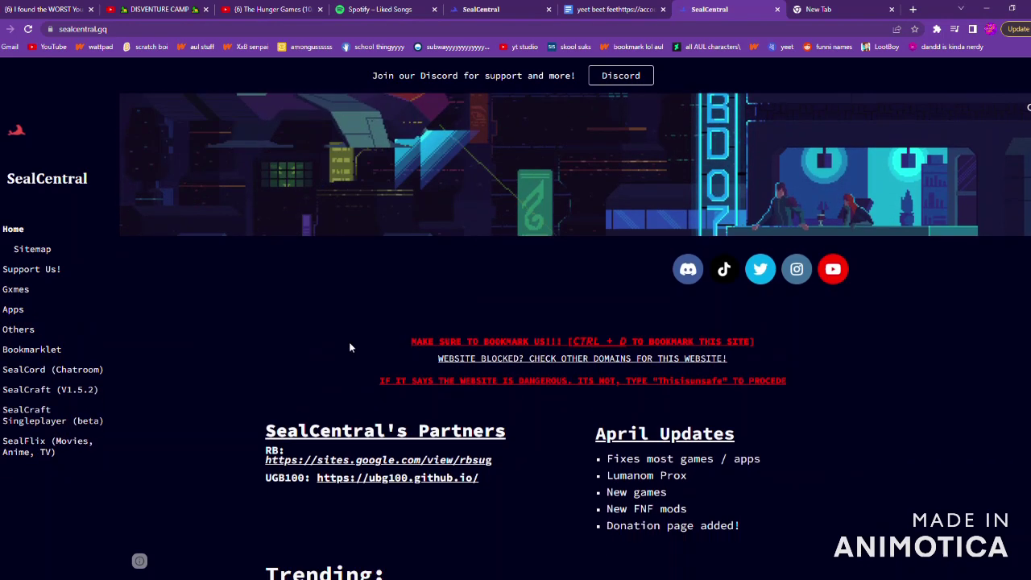
scroll(402, 347, down, 1)
scroll(483, 355, down, 3)
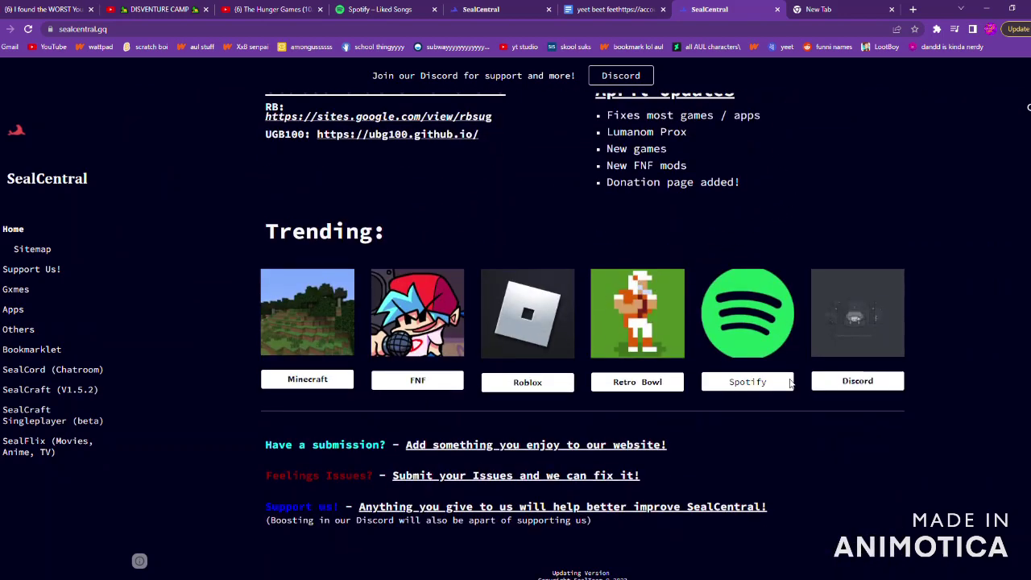
scroll(895, 318, up, 3)
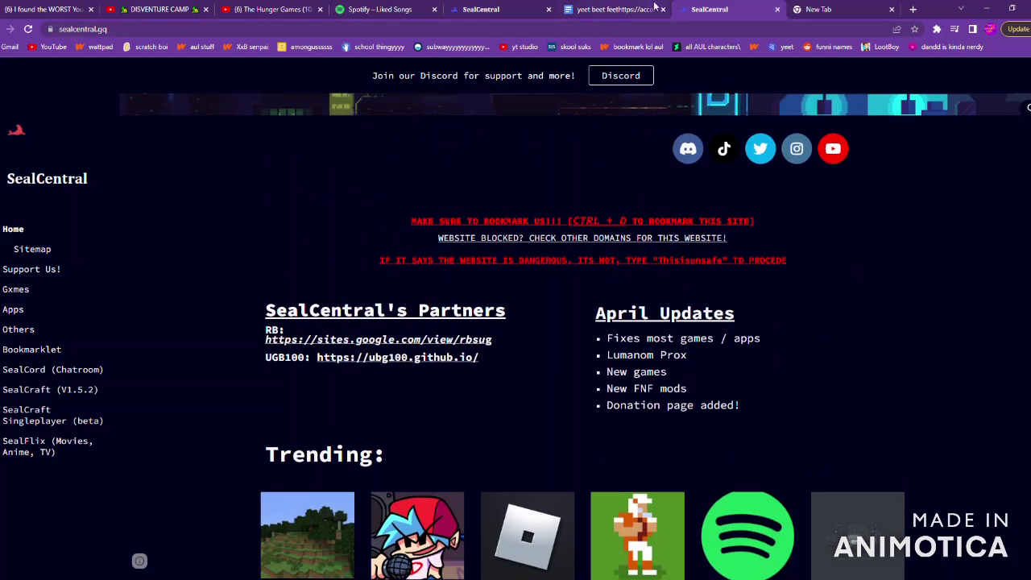
Step: Close SealCentral and open the mathtutoring.tk link, loading the Rblocker dashboard in a new tab
click(777, 9)
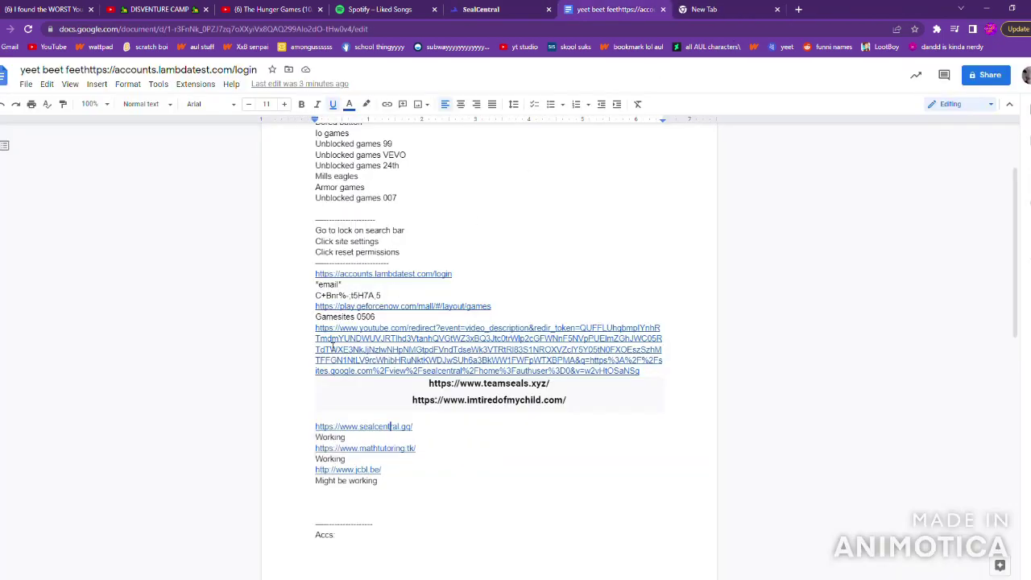
click(375, 450)
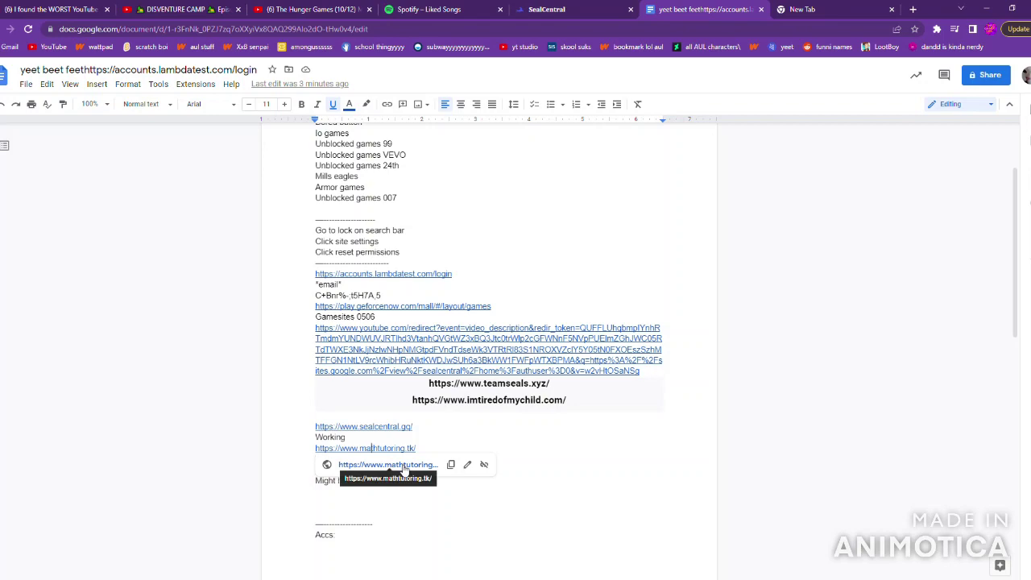
click(402, 466)
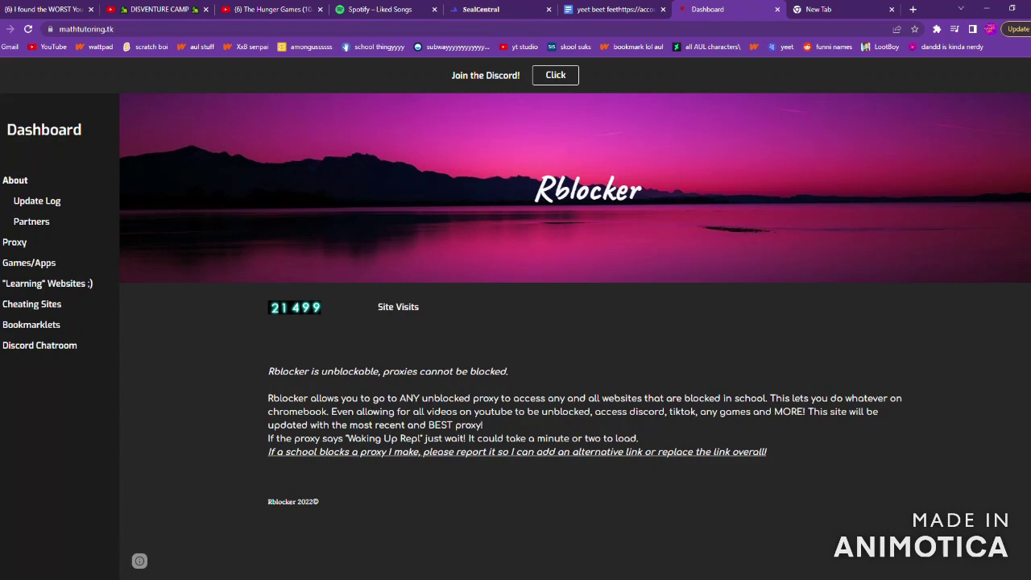
Step: Launch CroxyProxy in a new tab from Rblocker's Proxy section
click(16, 242)
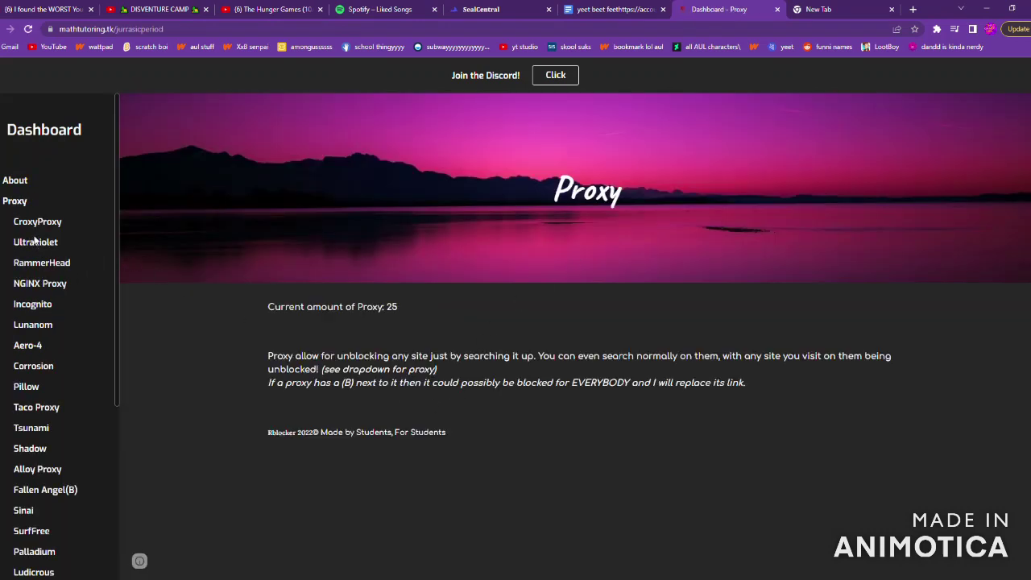
click(38, 223)
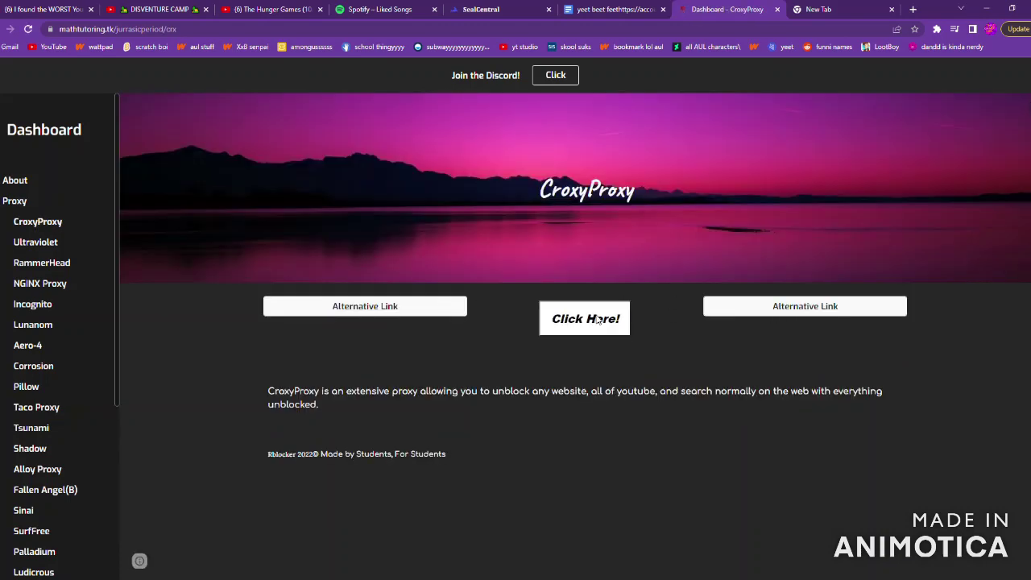
click(600, 319)
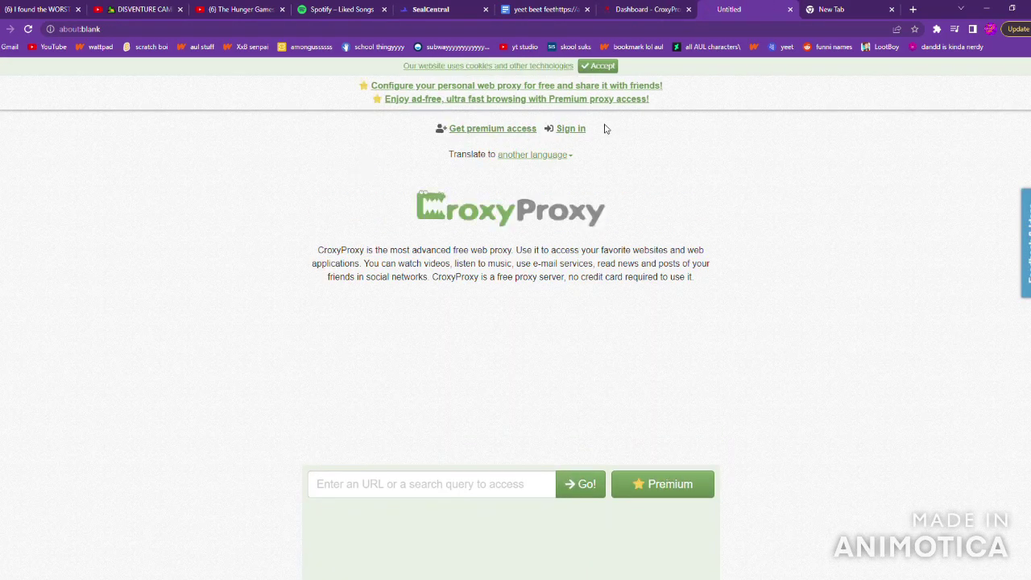
Step: Load youtube.com through CroxyProxy, then return to the Google Docs notes
click(383, 484)
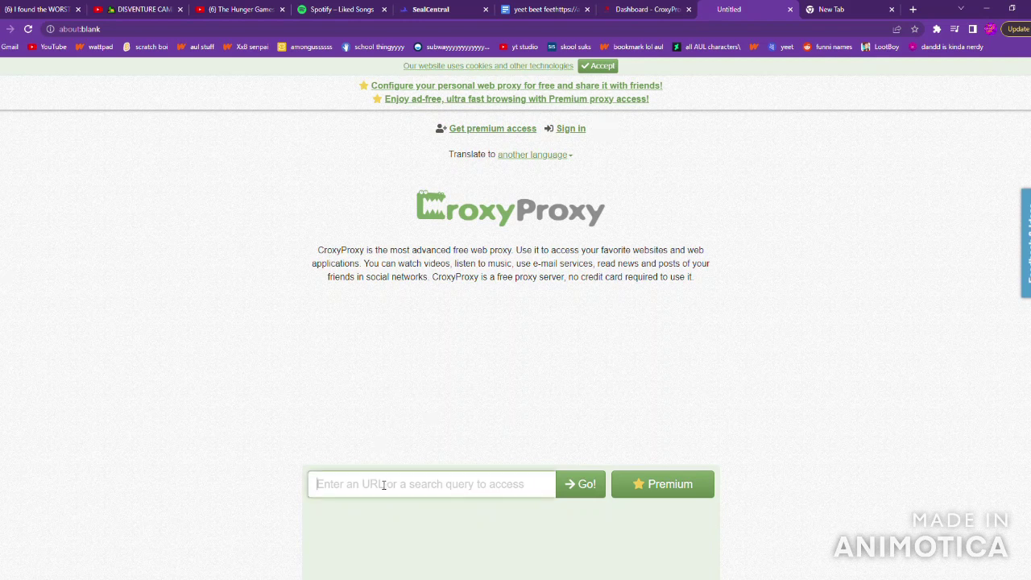
text(youtube)
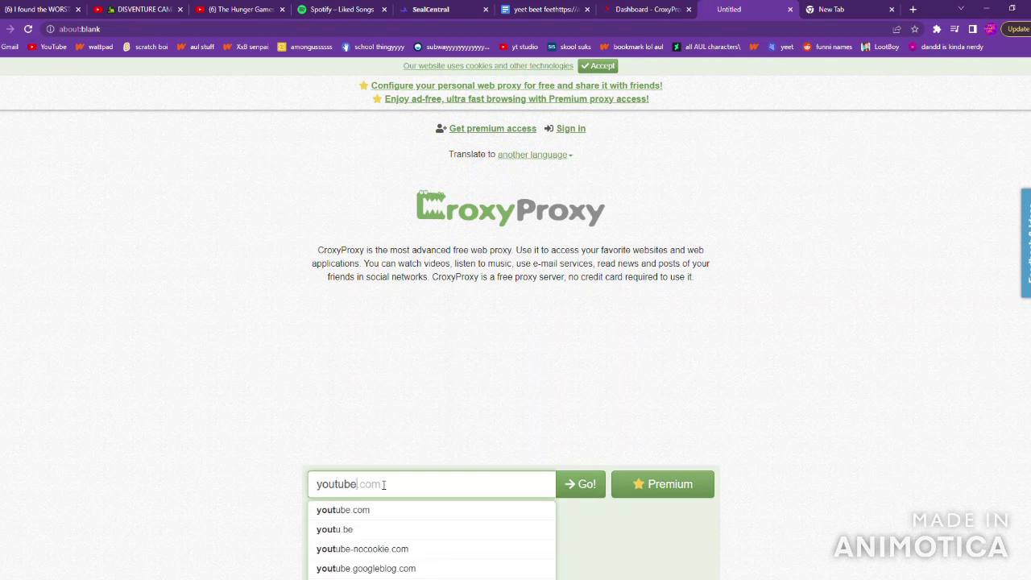
text(.com)
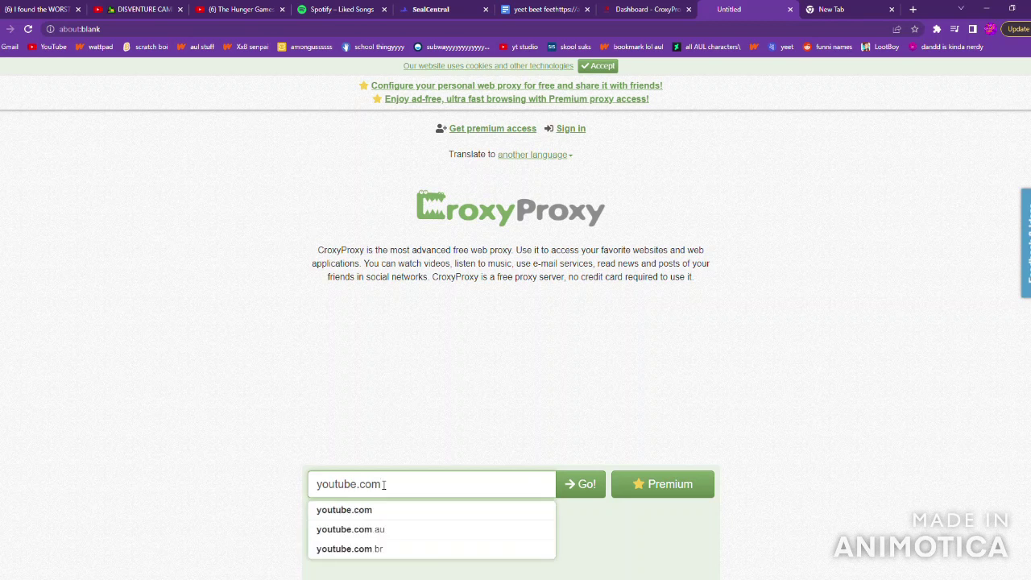
click(585, 485)
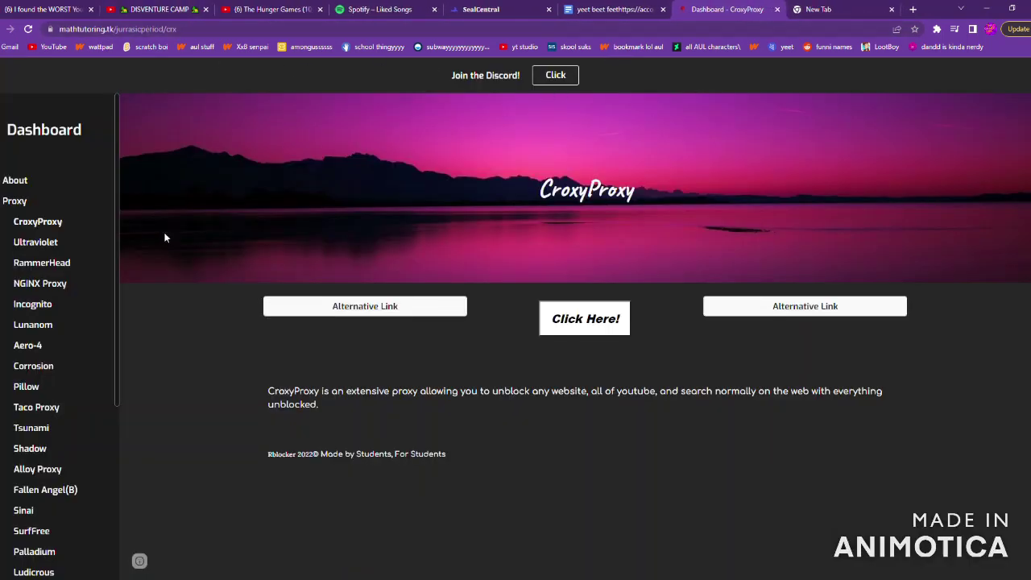
scroll(46, 327, down, 2)
scroll(53, 331, down, 2)
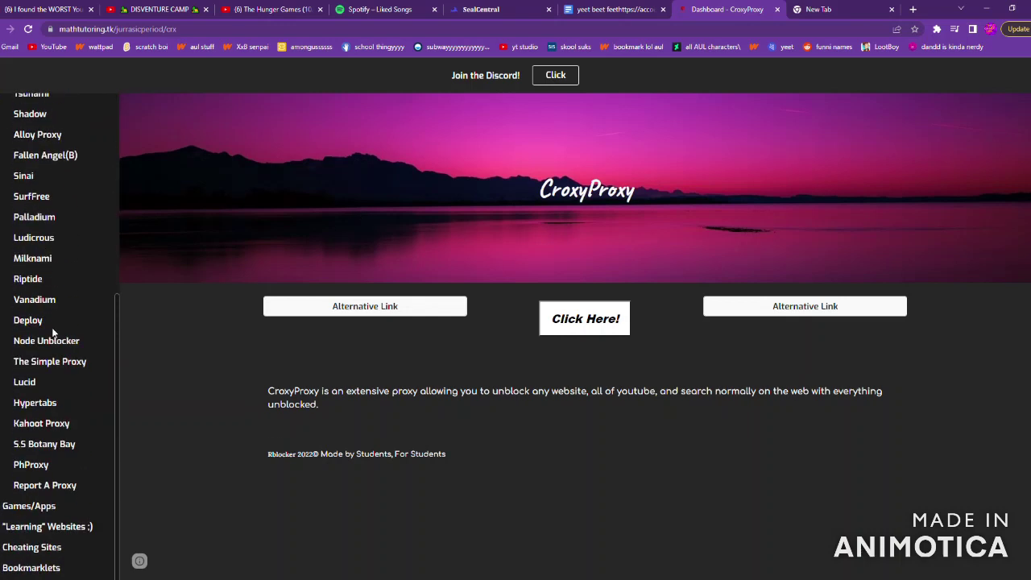
scroll(64, 354, down, 1)
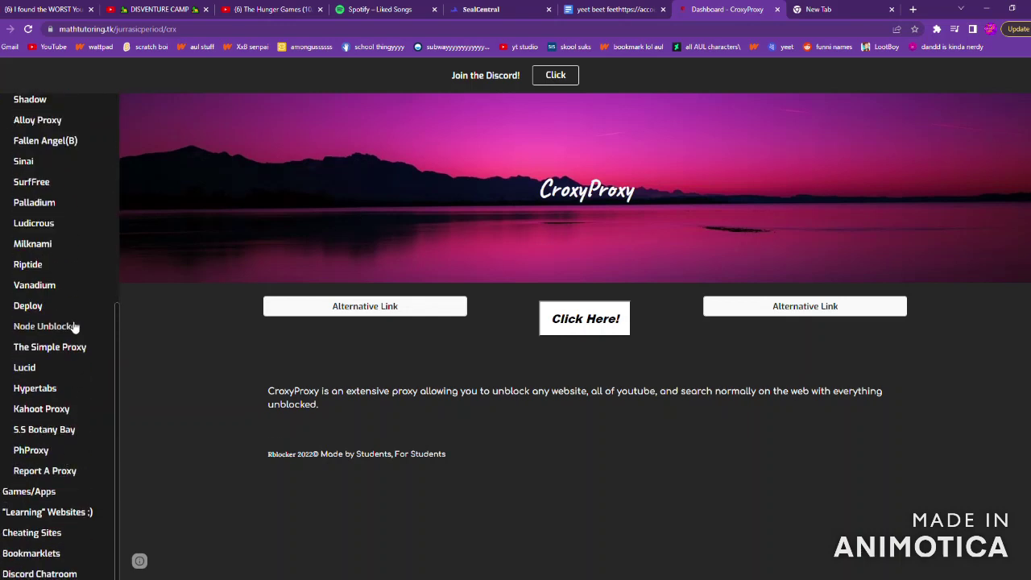
scroll(74, 326, up, 3)
scroll(9, 325, up, 2)
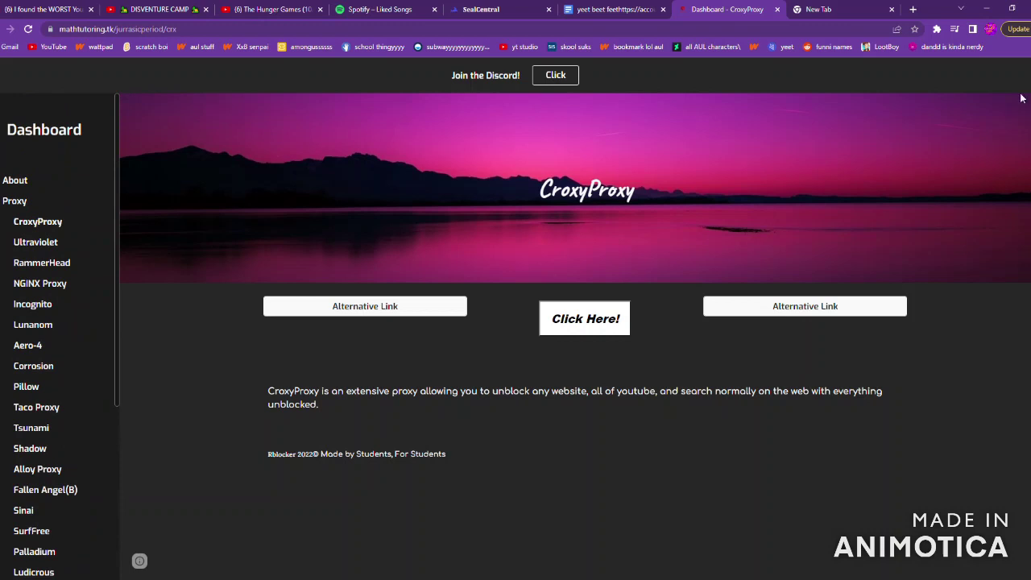
click(597, 7)
Step: Open the jcbl.be glype proxy from the notes, submit an address through it, and return
click(377, 471)
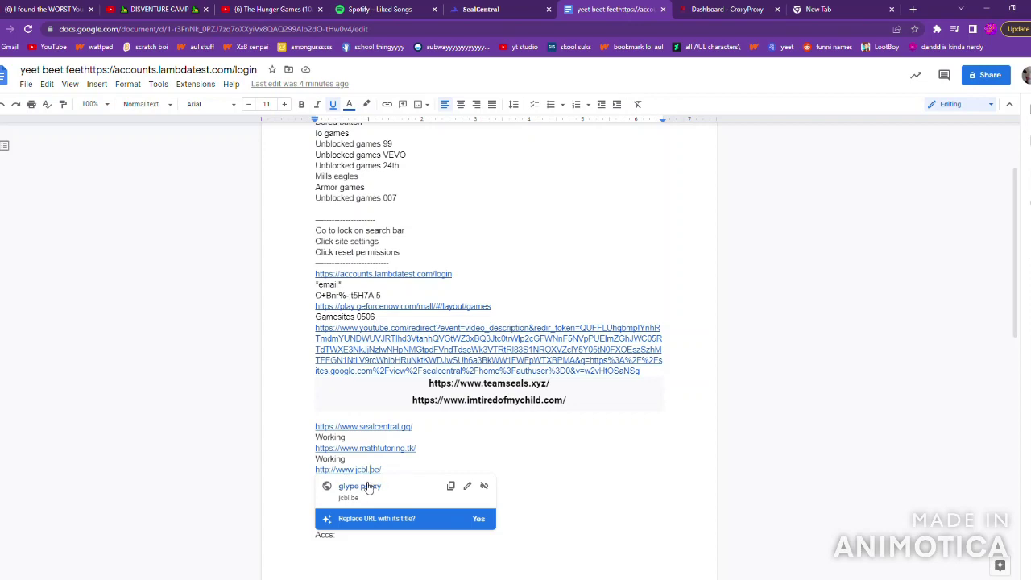
click(365, 487)
text(youutbe.com)
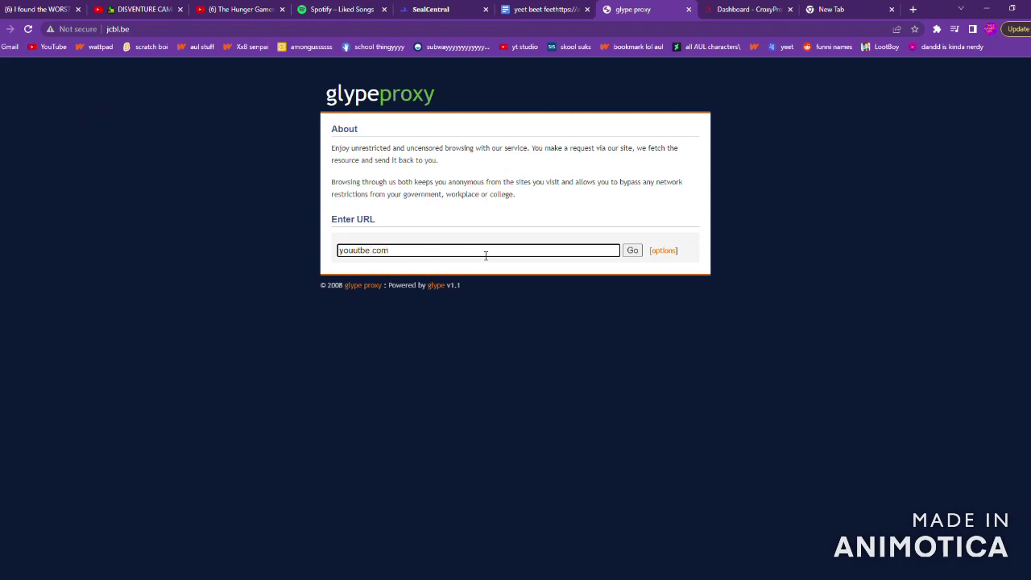
click(632, 251)
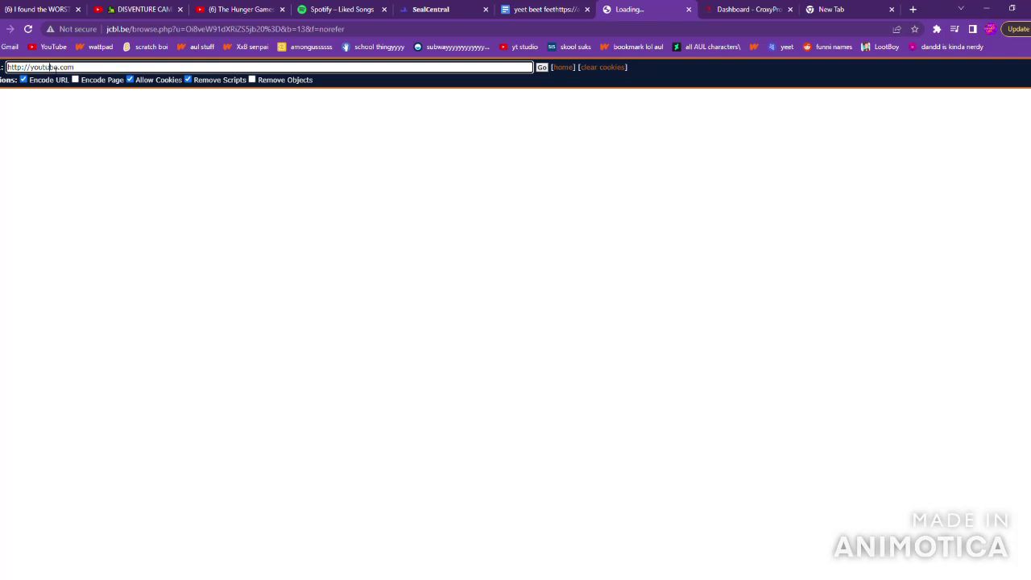
key(Return)
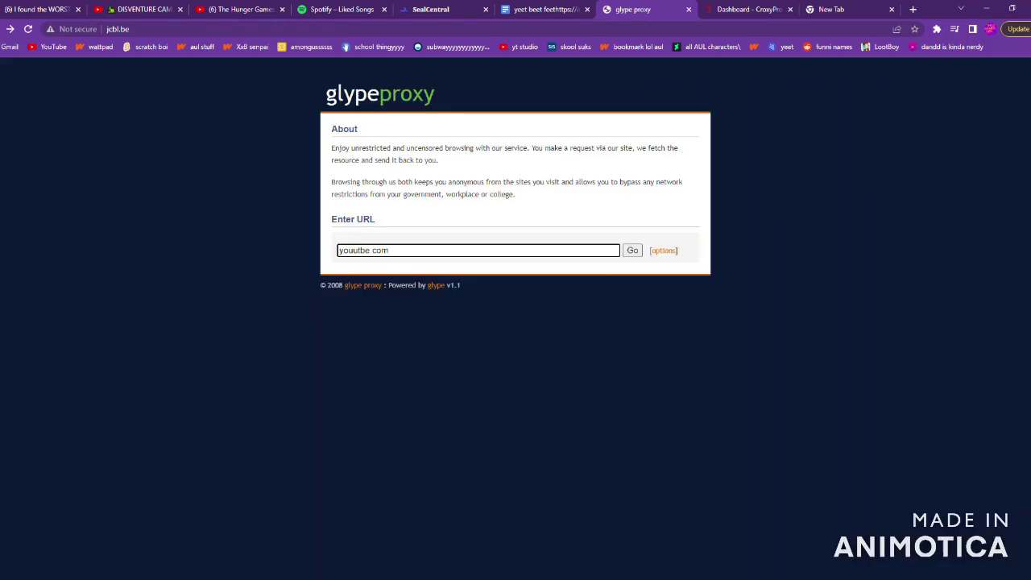
click(498, 8)
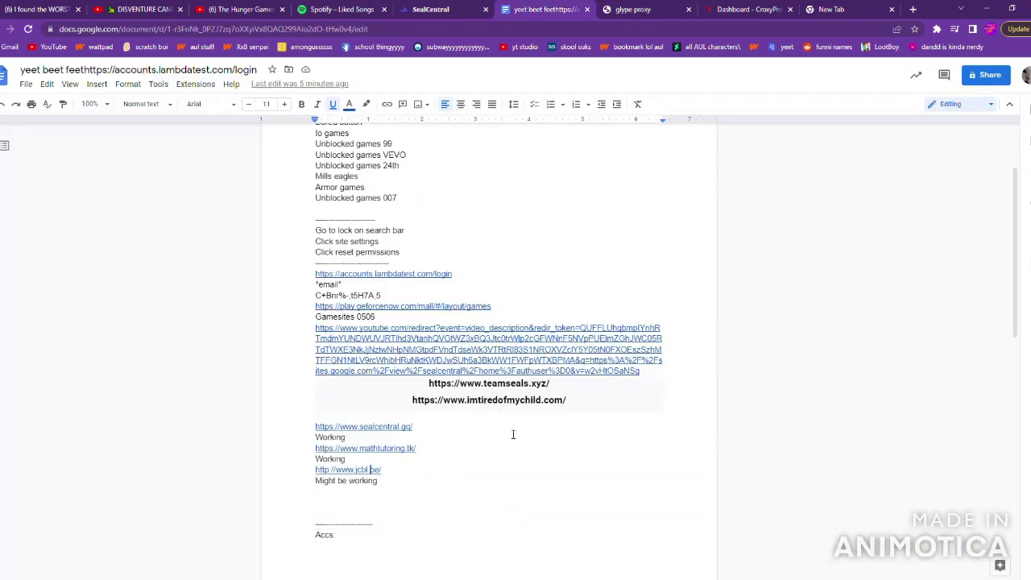
Step: Start a new line below 'Might be working' in the notes
scroll(509, 398, up, 2)
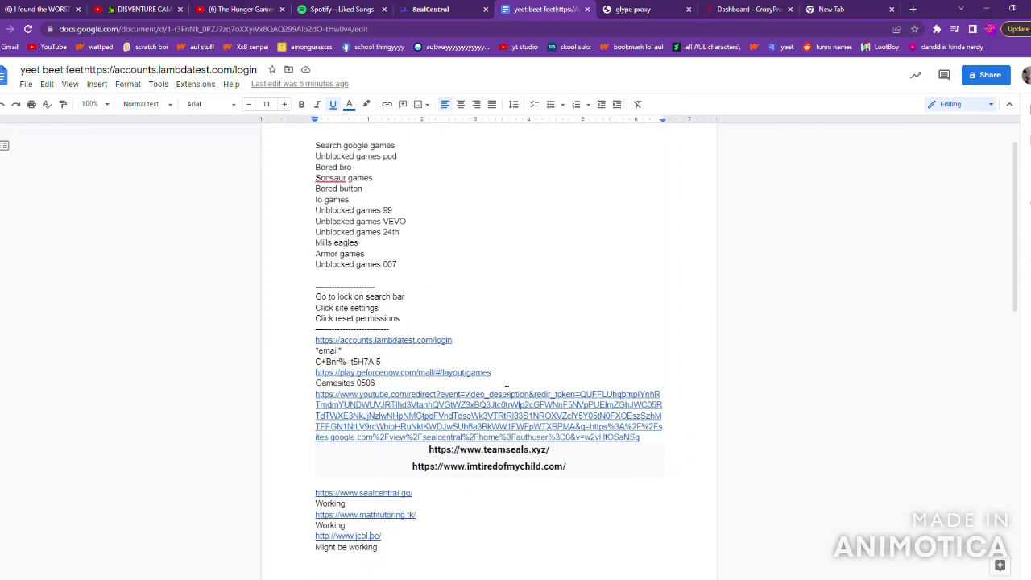
scroll(506, 390, down, 3)
click(384, 447)
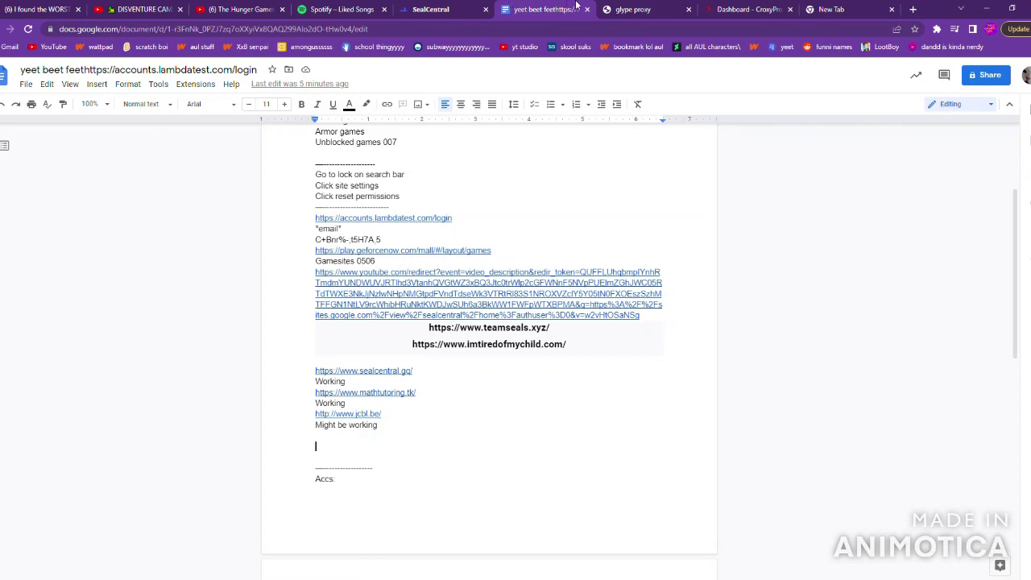
Step: Replace the glype proxy page with a 'googlesites' search and open Google Sites
click(608, 7)
click(608, 29)
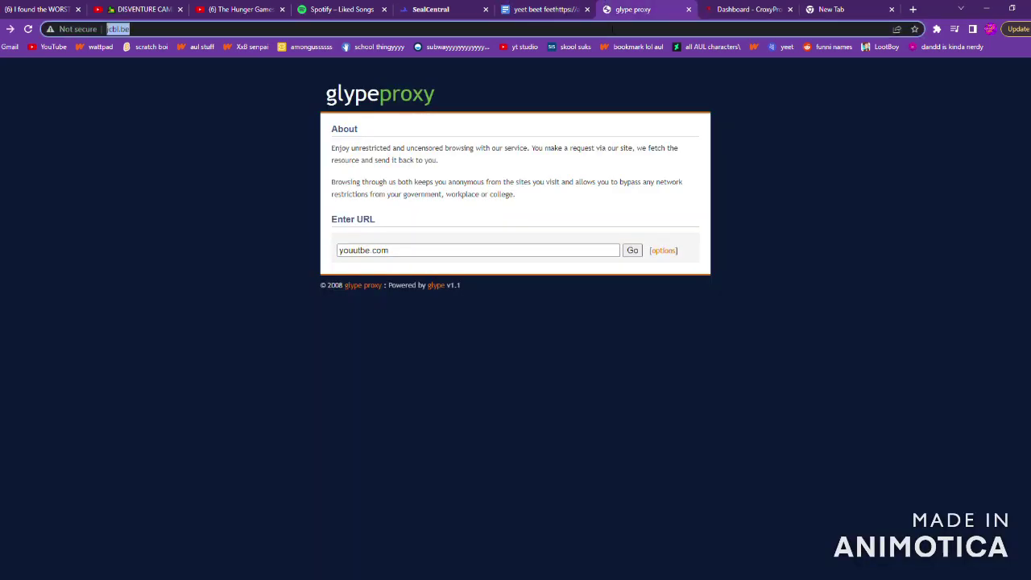
key(BackSpace)
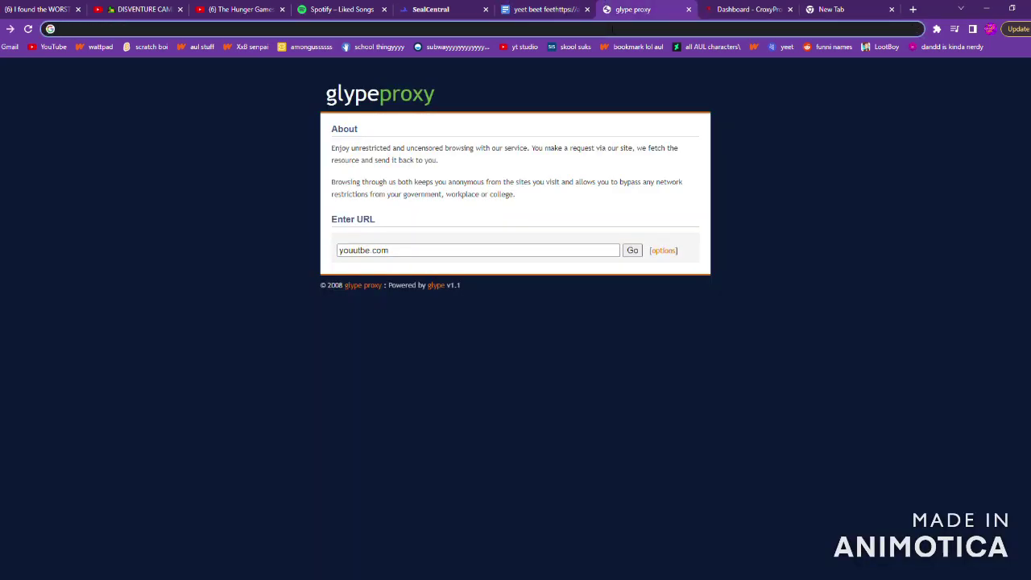
text(google)
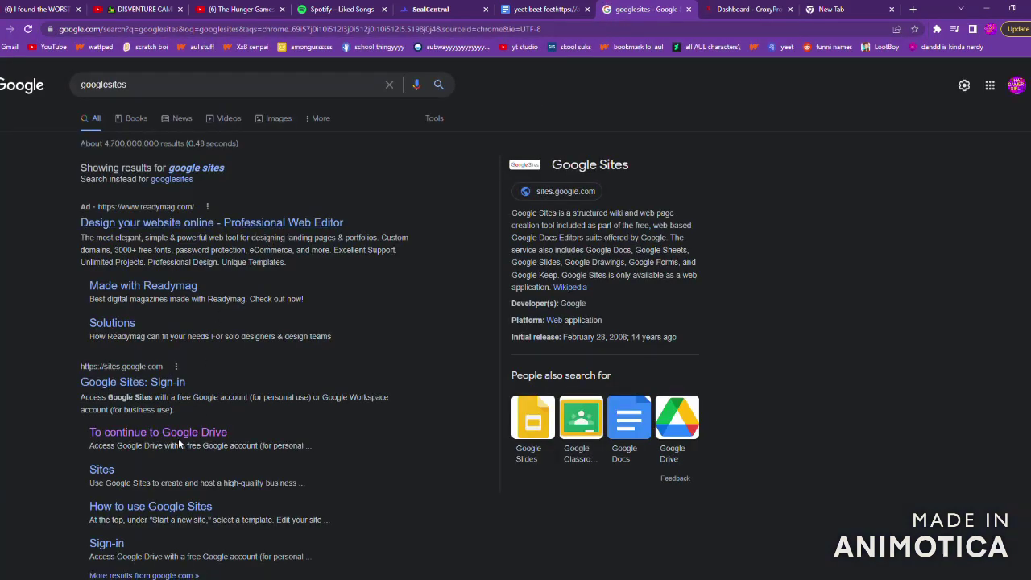
click(143, 384)
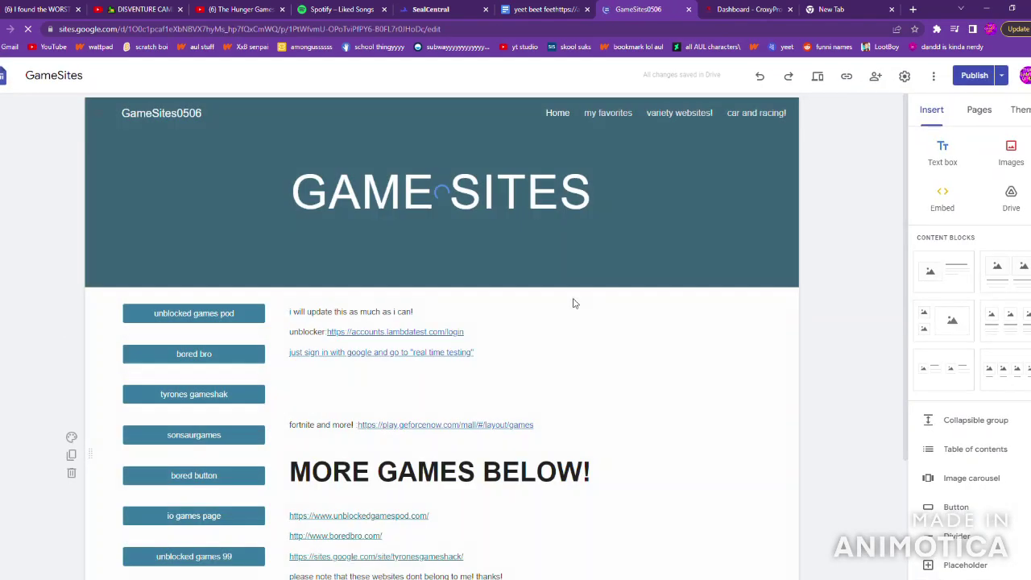
Step: Browse the GameSites Pages and Themes panels, open 'my favorites', and select its game link buttons
scroll(272, 403, down, 3)
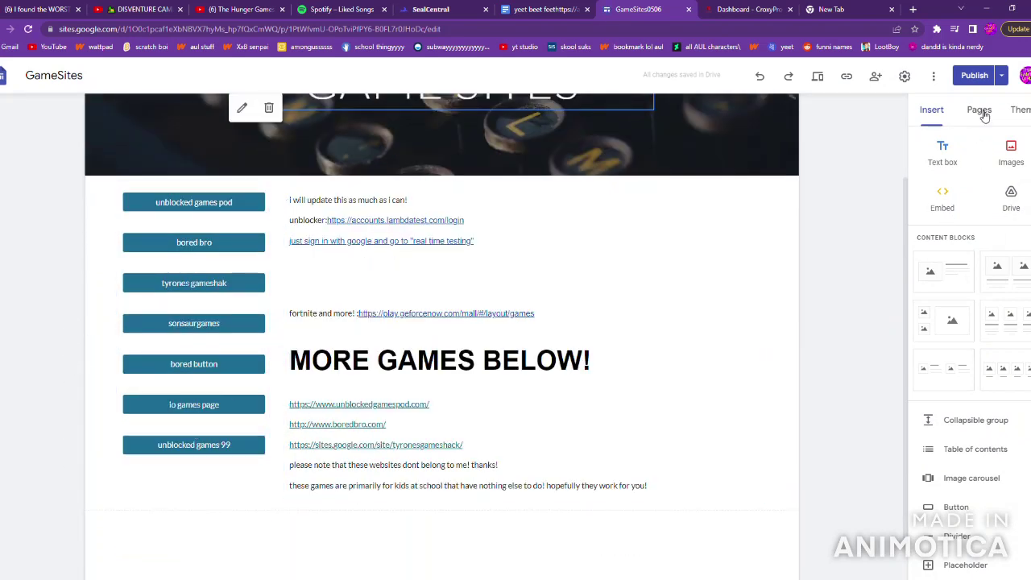
mouse_move(523, 419)
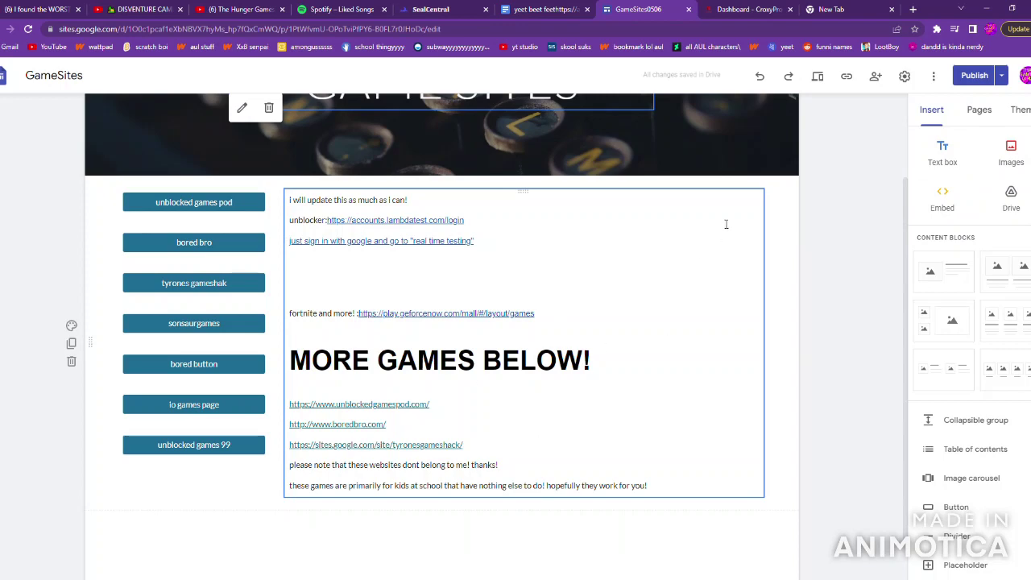
scroll(849, 253, up, 3)
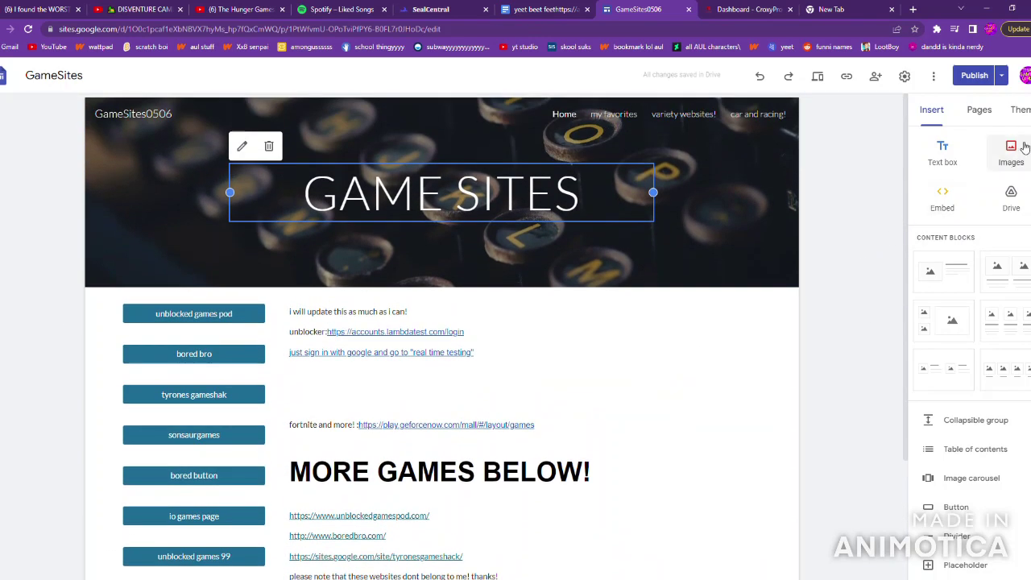
click(979, 109)
click(1020, 111)
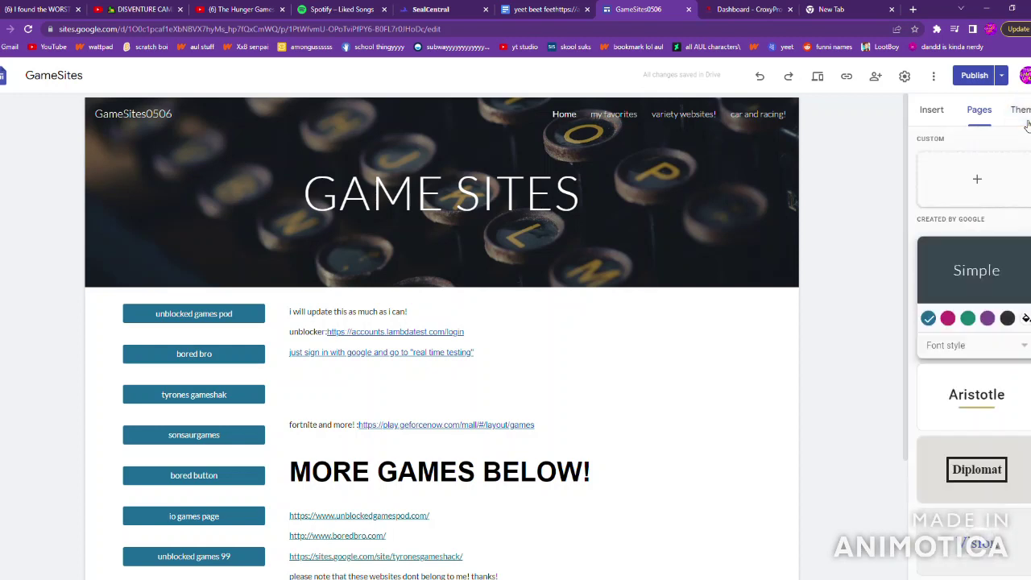
click(983, 111)
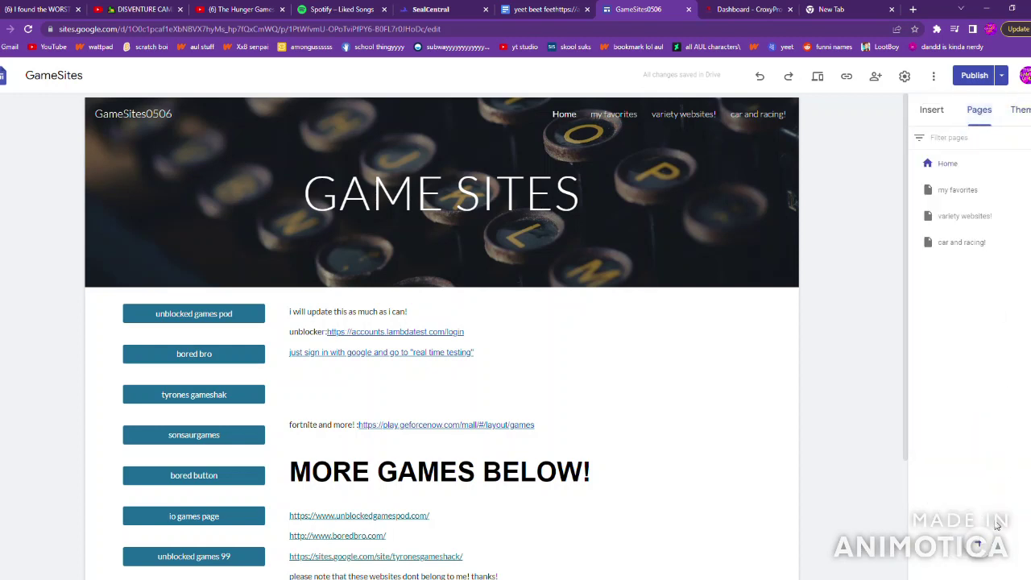
click(968, 196)
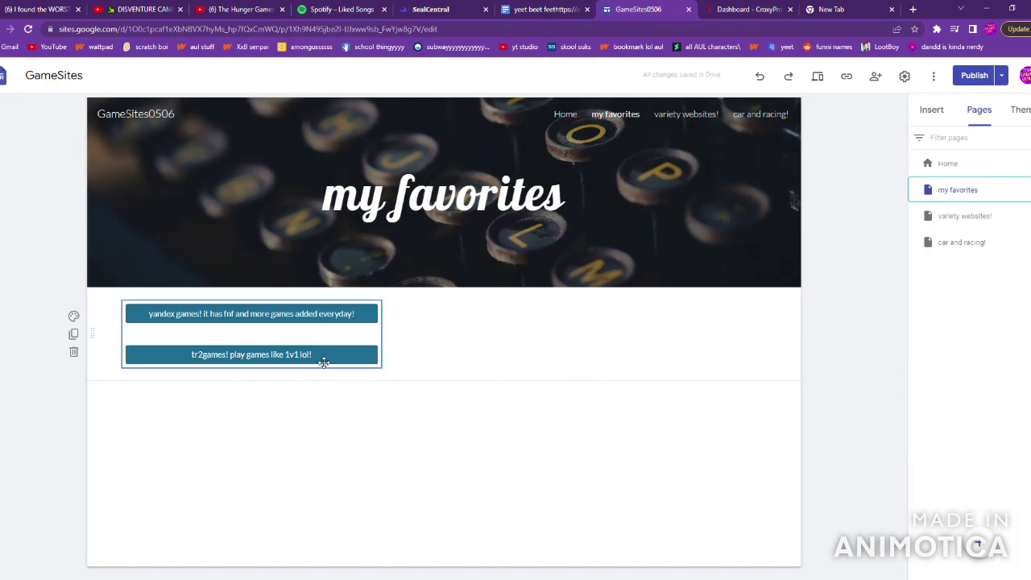
click(323, 362)
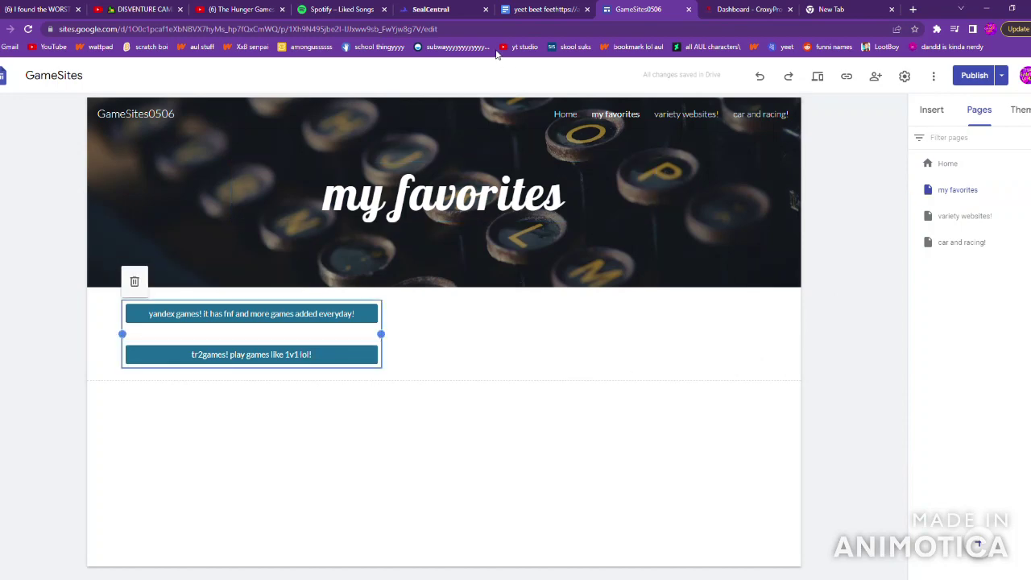
click(810, 8)
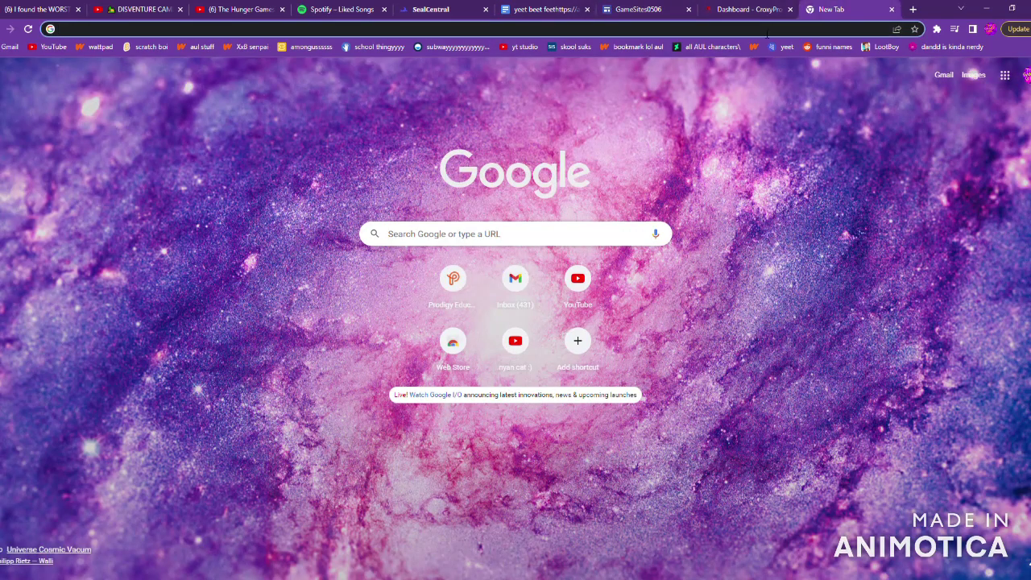
Step: Go to the TR2Games HTML5 games page and scroll down to the end of its grid
text(tr2gam)
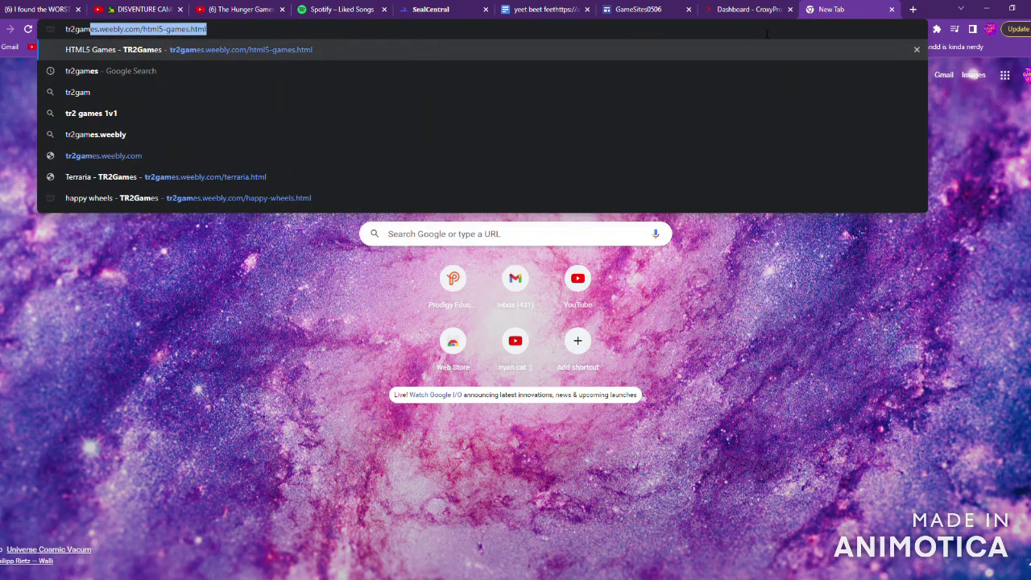
key(Return)
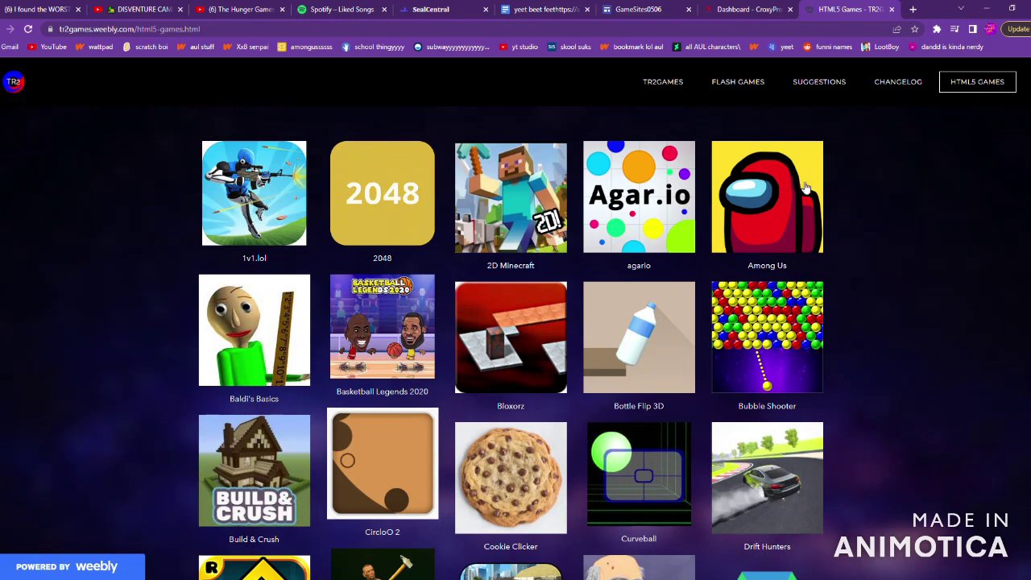
scroll(902, 284, down, 2)
scroll(903, 284, down, 3)
scroll(903, 285, down, 2)
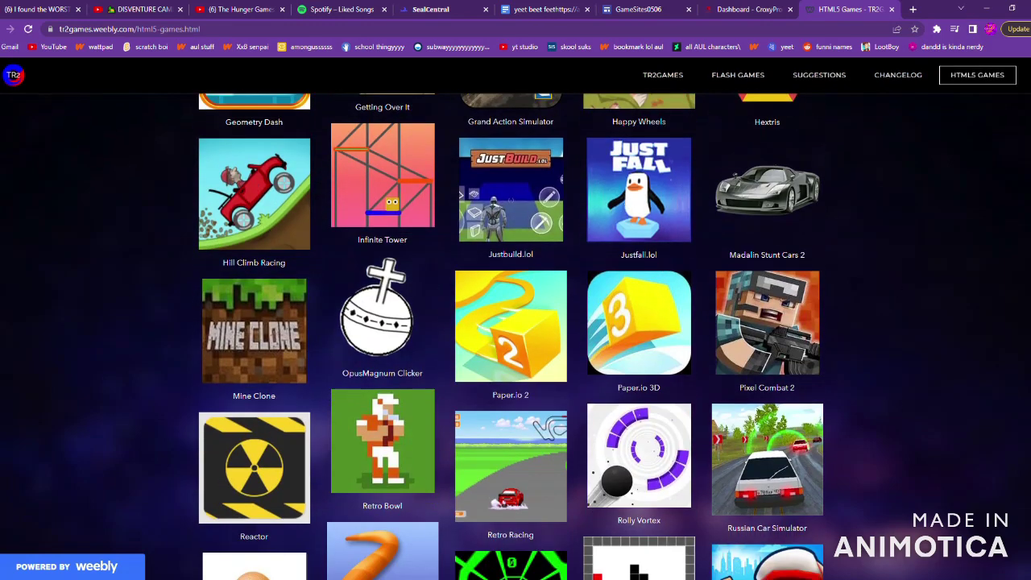
scroll(617, 316, down, 2)
scroll(614, 318, down, 1)
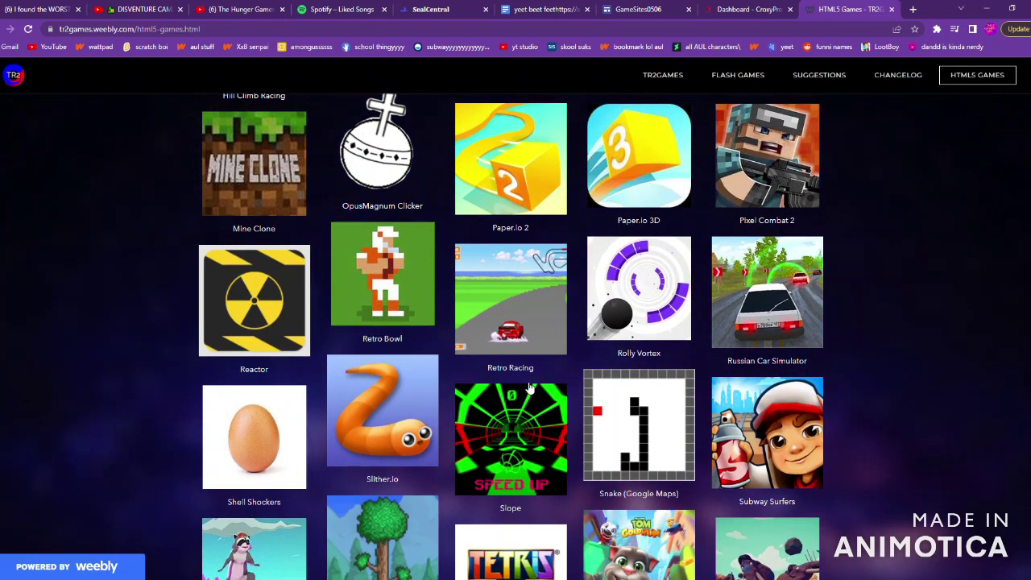
scroll(774, 443, down, 1)
scroll(586, 449, down, 2)
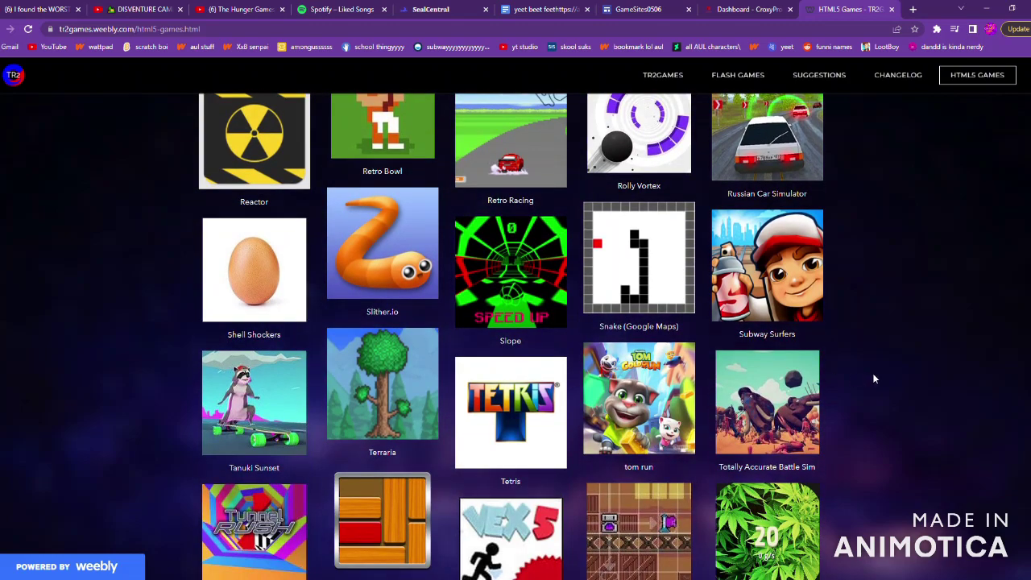
scroll(872, 373, down, 2)
scroll(868, 381, down, 1)
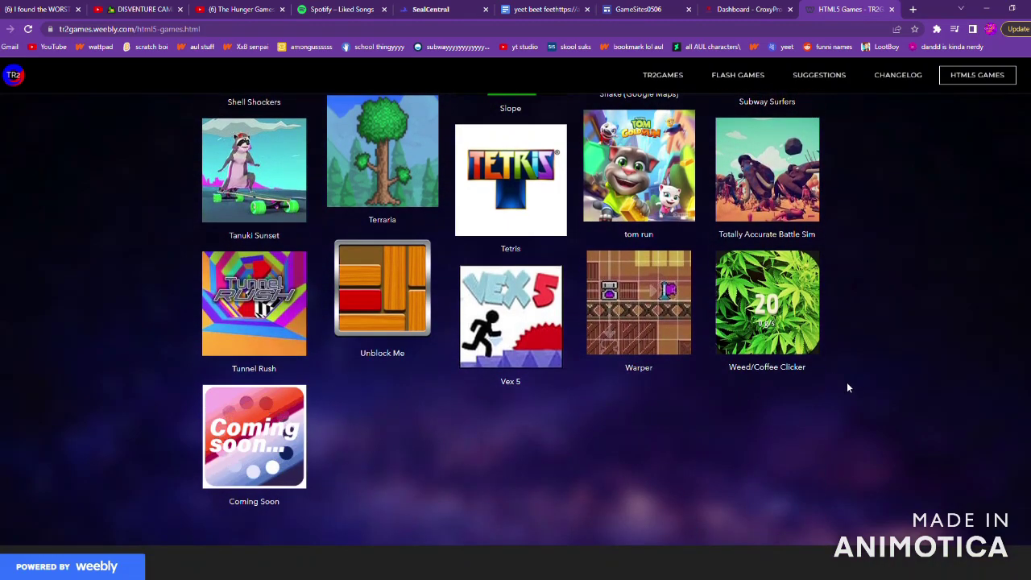
Step: Scroll back up the games list, then close the TR2Games tab
scroll(842, 378, up, 5)
scroll(838, 355, up, 8)
scroll(837, 337, up, 4)
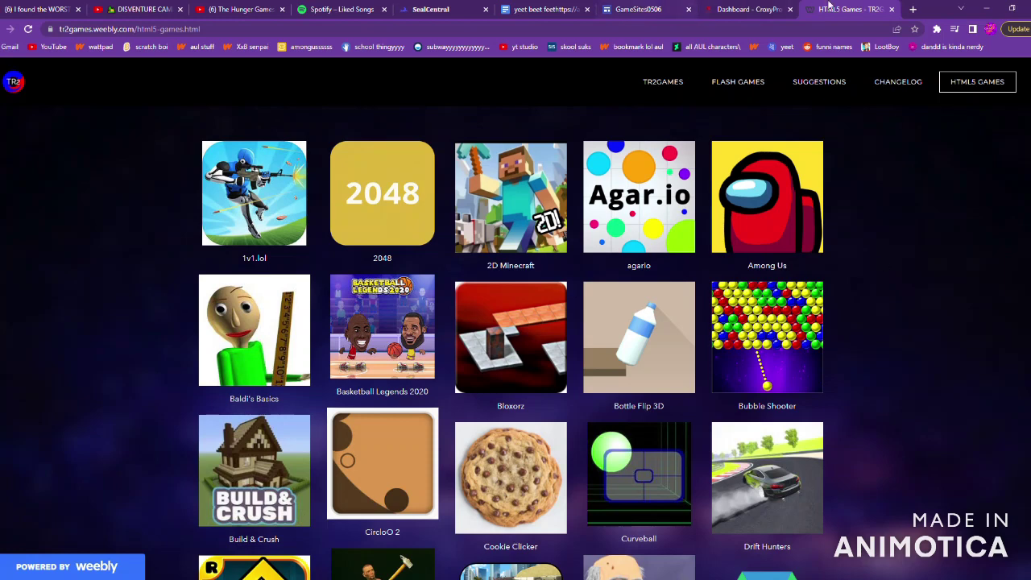
click(891, 9)
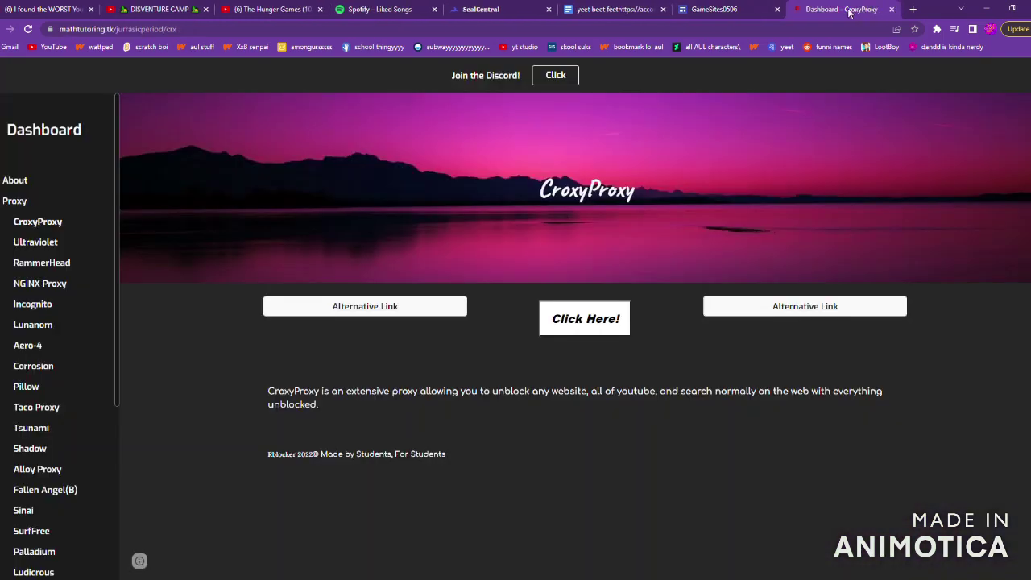
Step: Launch the Ultraviolet proxy from the dashboard and start entering a YouTube address in its search box
click(58, 243)
click(616, 476)
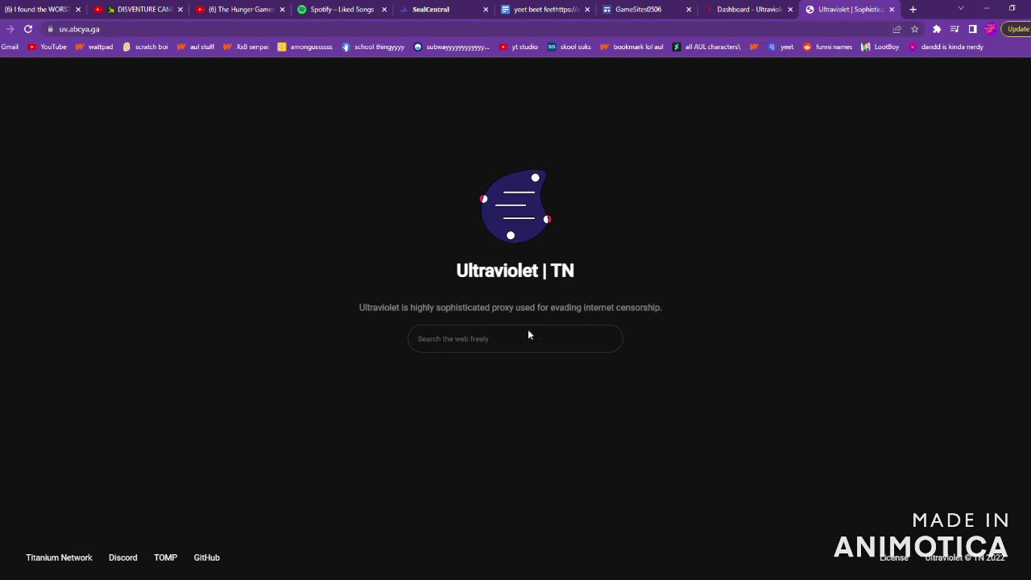
click(528, 331)
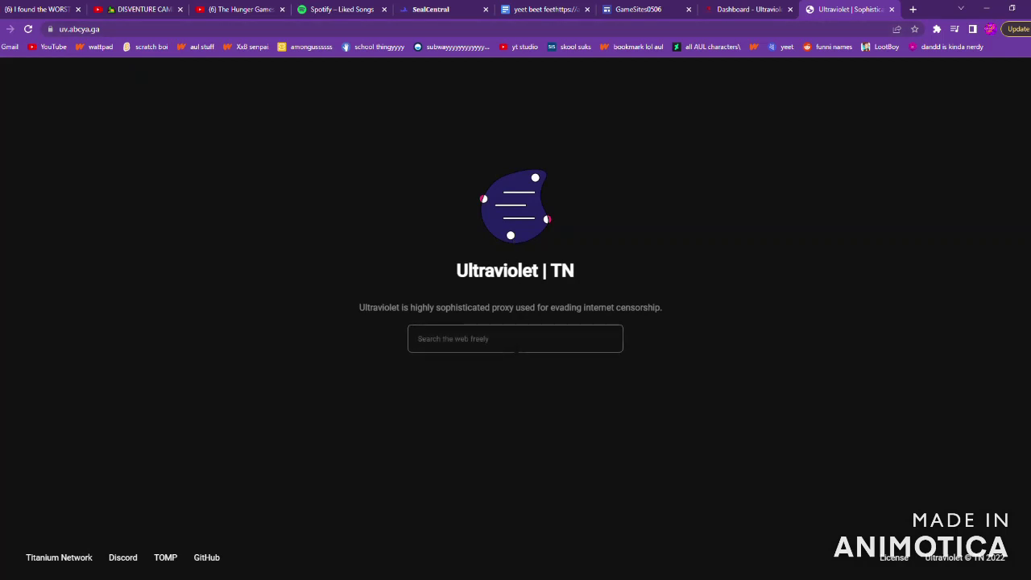
text(y)
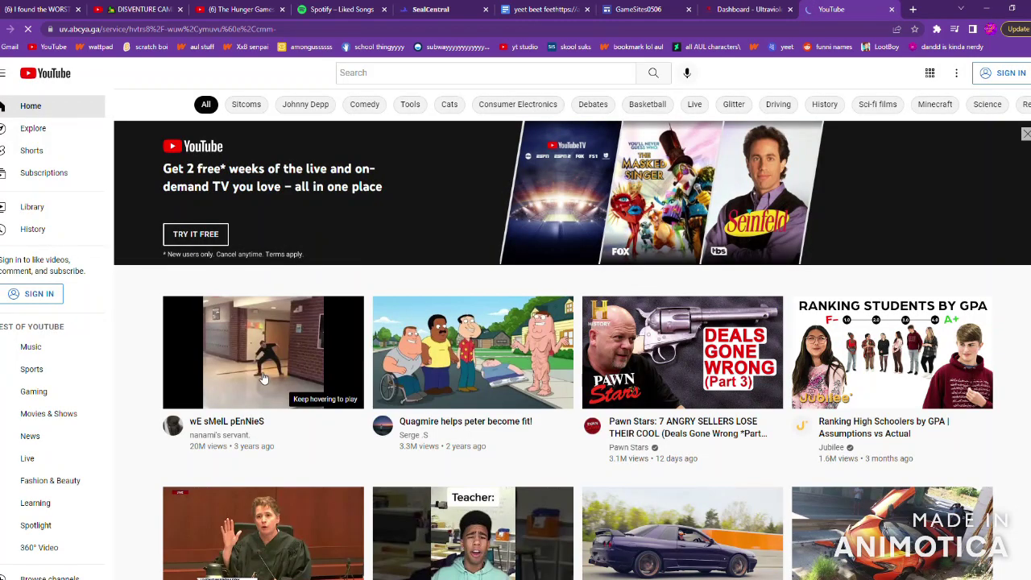
Step: Play the 'wE sMelL pEnNieS' video and cancel the Up next autoplay countdown
click(267, 358)
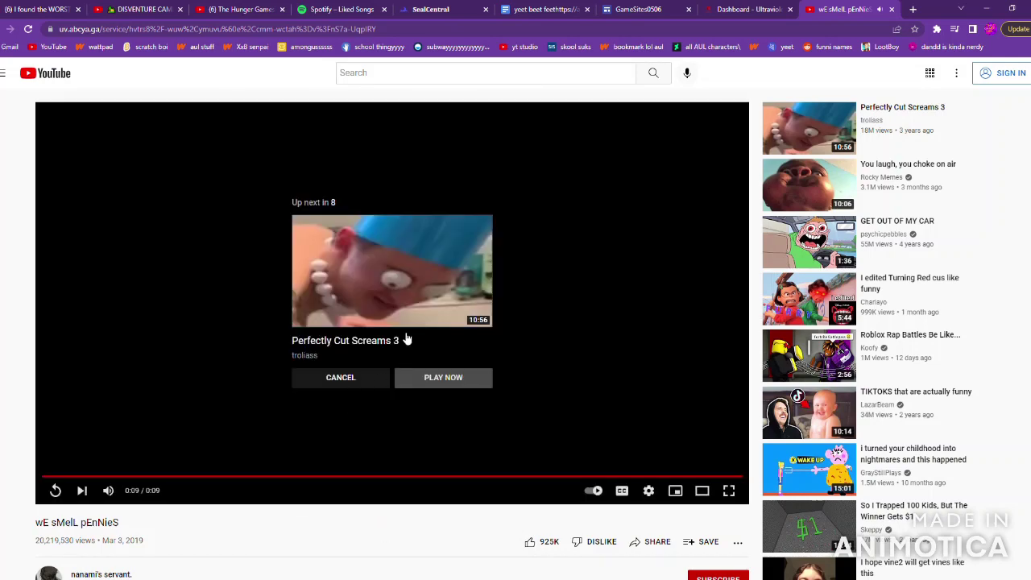
click(346, 381)
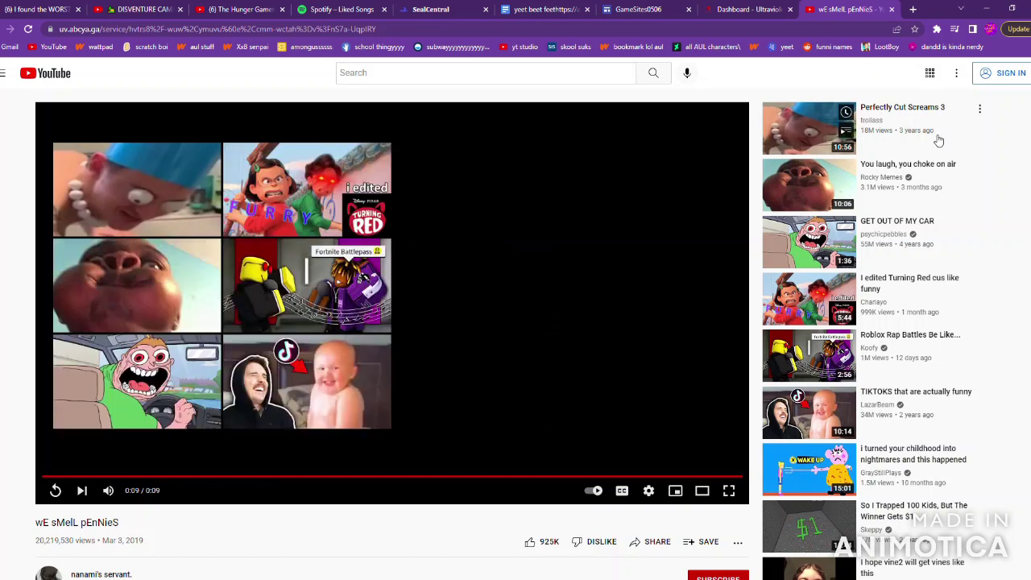